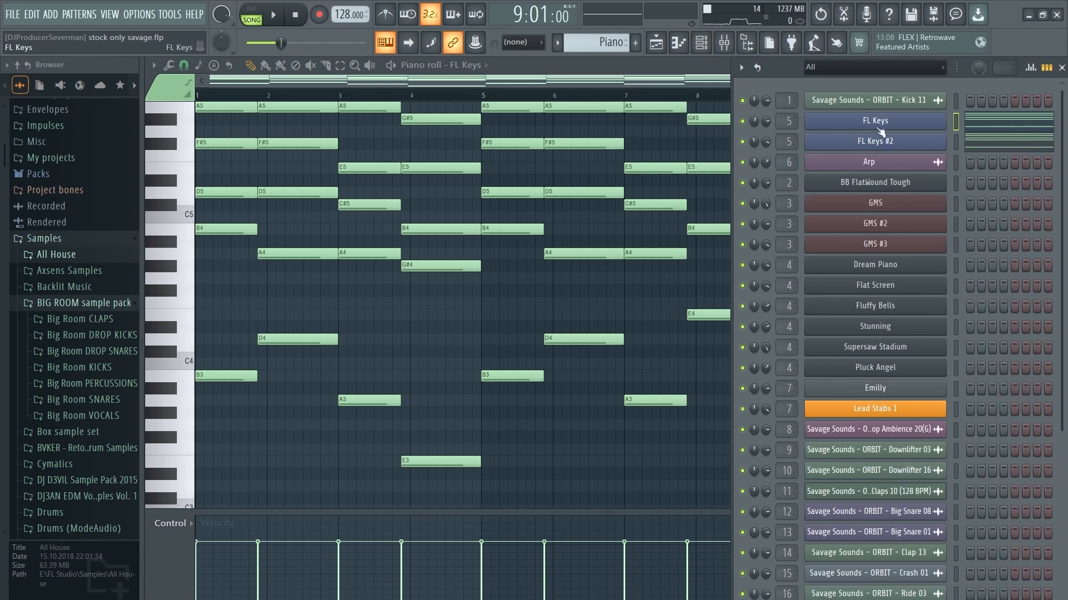
{"action": "left_click", "coordinate": [884, 122]}
Step: Check the FL Keys and FL Keys #2 piano instruments
{"action": "left_click", "coordinate": [884, 142]}
{"action": "left_click", "coordinate": [876, 141]}
Step: In the mixer, check the Pianos effects: two parametric EQs, Soundgoodizer, Reeverb 2 and Gross Beat
{"action": "key", "text": "F9"}
{"action": "left_click", "coordinate": [983, 154]}
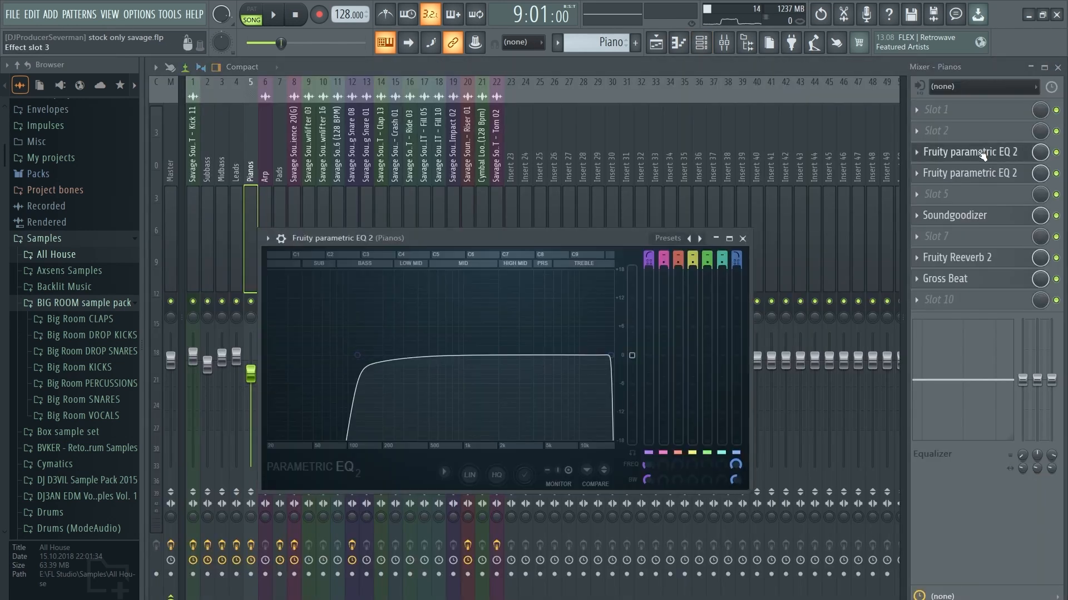
{"action": "left_click", "coordinate": [982, 154]}
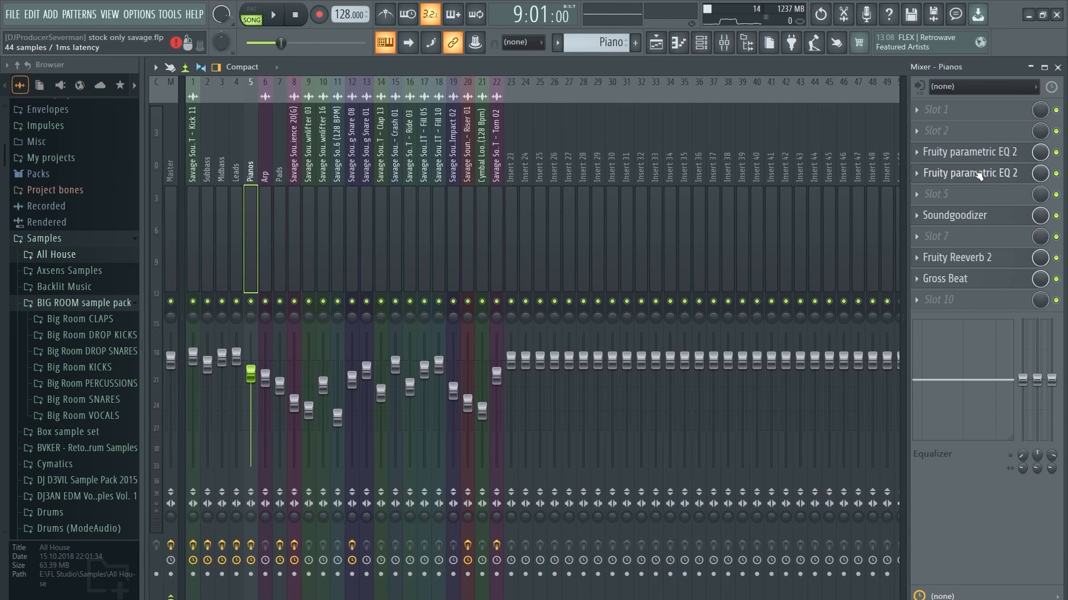
{"action": "left_click", "coordinate": [978, 175]}
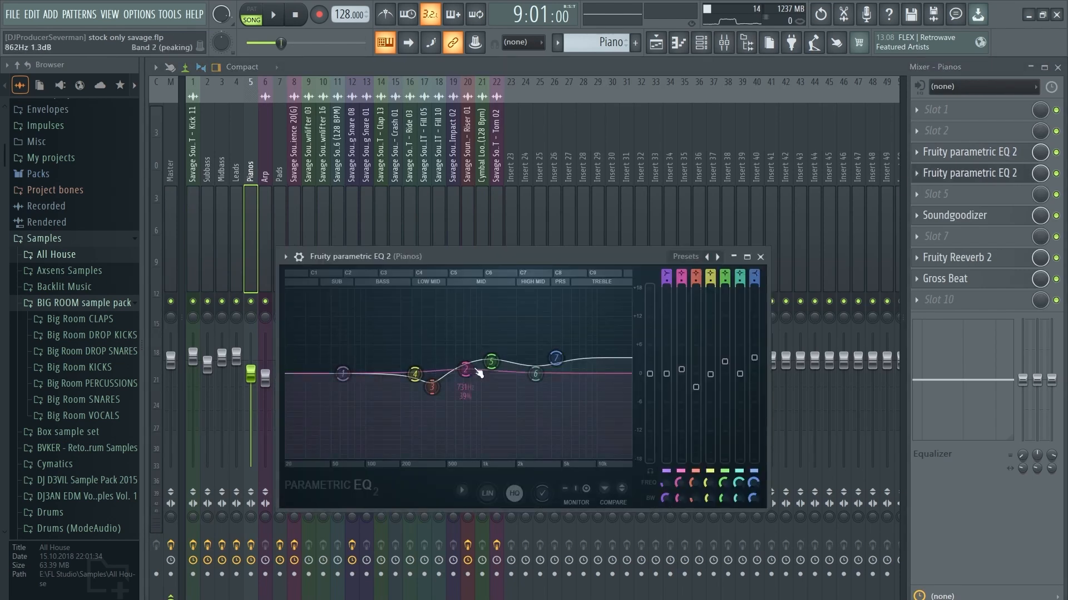
{"action": "left_click", "coordinate": [998, 182]}
{"action": "left_click", "coordinate": [978, 220]}
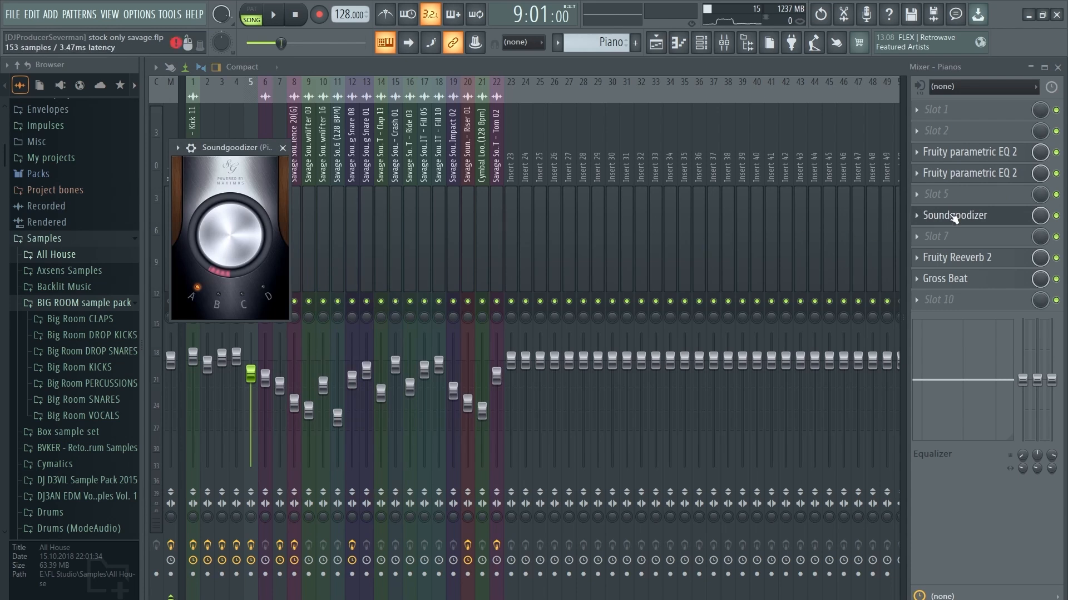
{"action": "left_click", "coordinate": [976, 259]}
{"action": "left_click", "coordinate": [978, 261]}
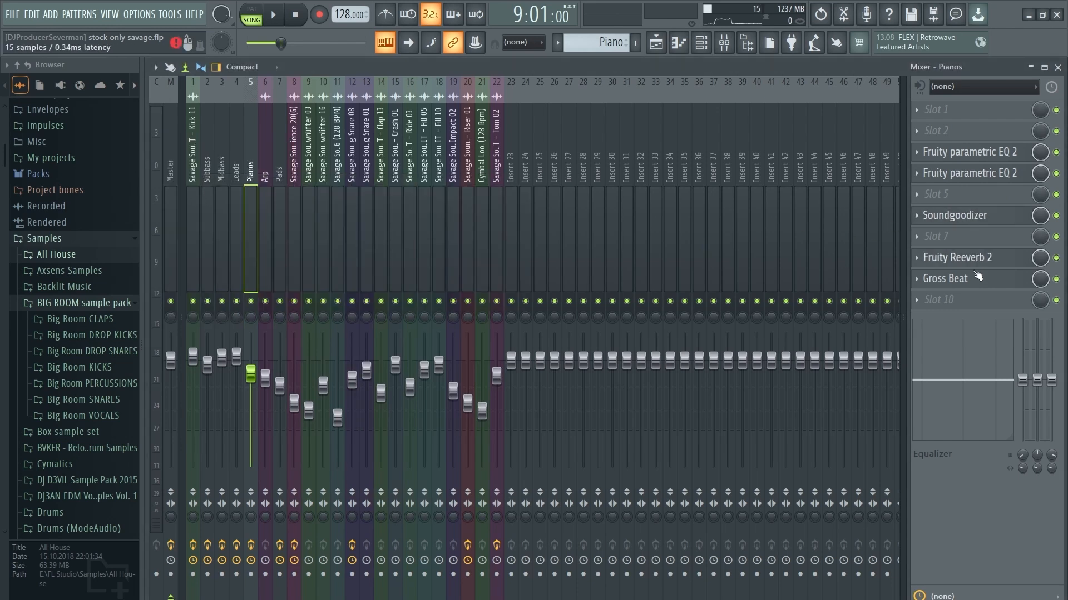
{"action": "left_click", "coordinate": [977, 278]}
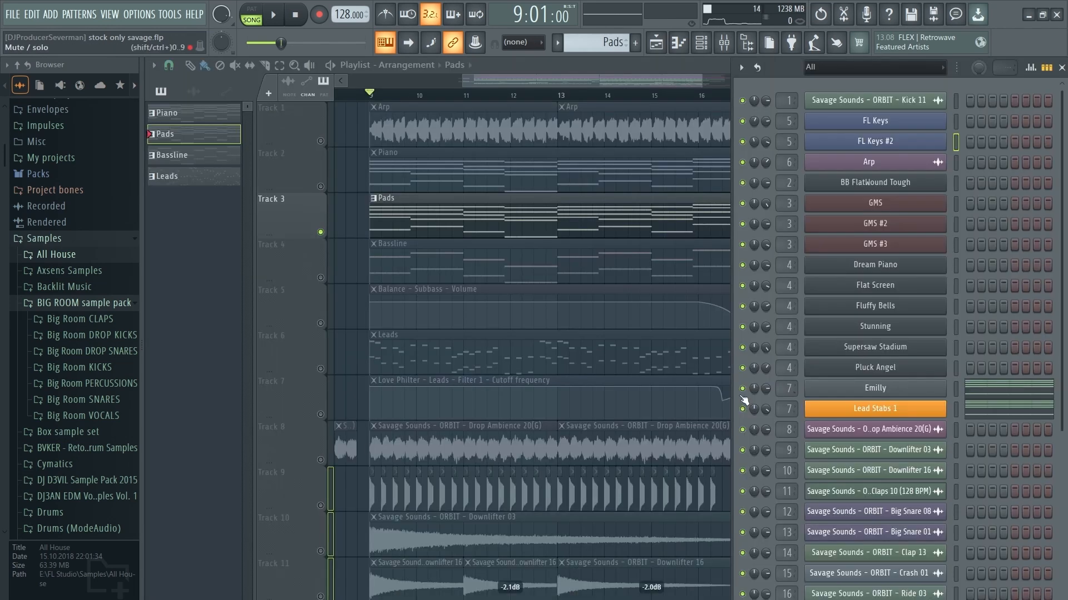
Step: Audition the Emilly and Lead Stabs 1 Sytrus pad synths during playback
{"action": "left_click", "coordinate": [884, 394]}
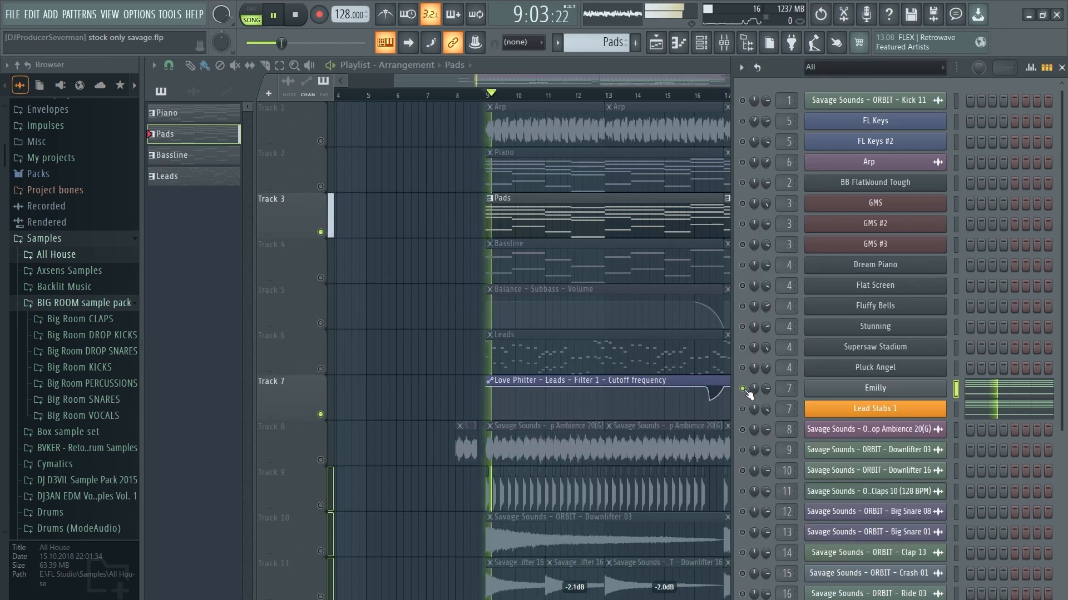
{"action": "left_click", "coordinate": [889, 390]}
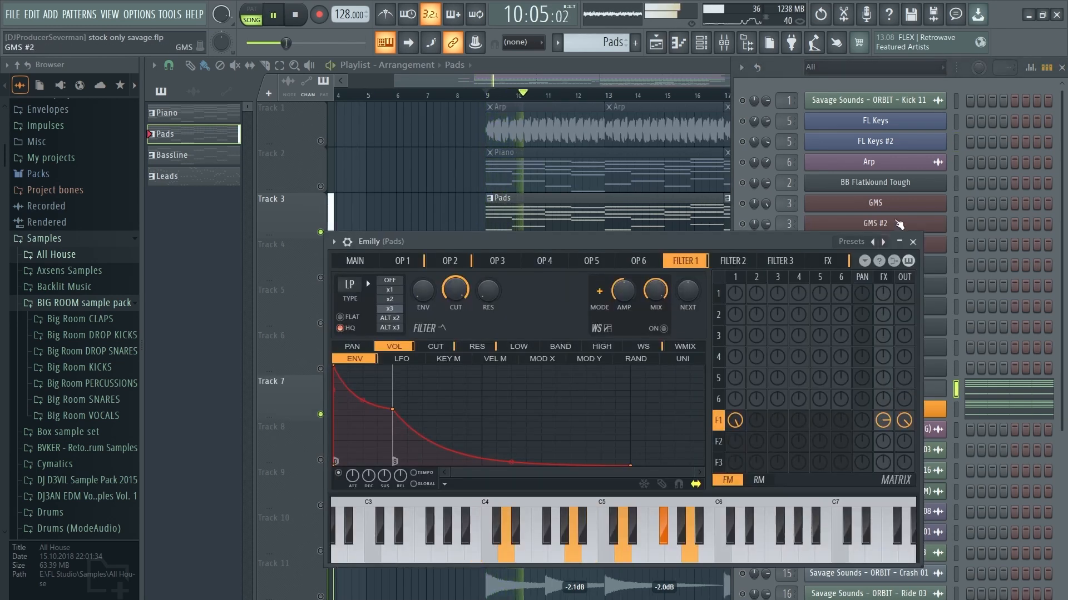
{"action": "left_click", "coordinate": [912, 243]}
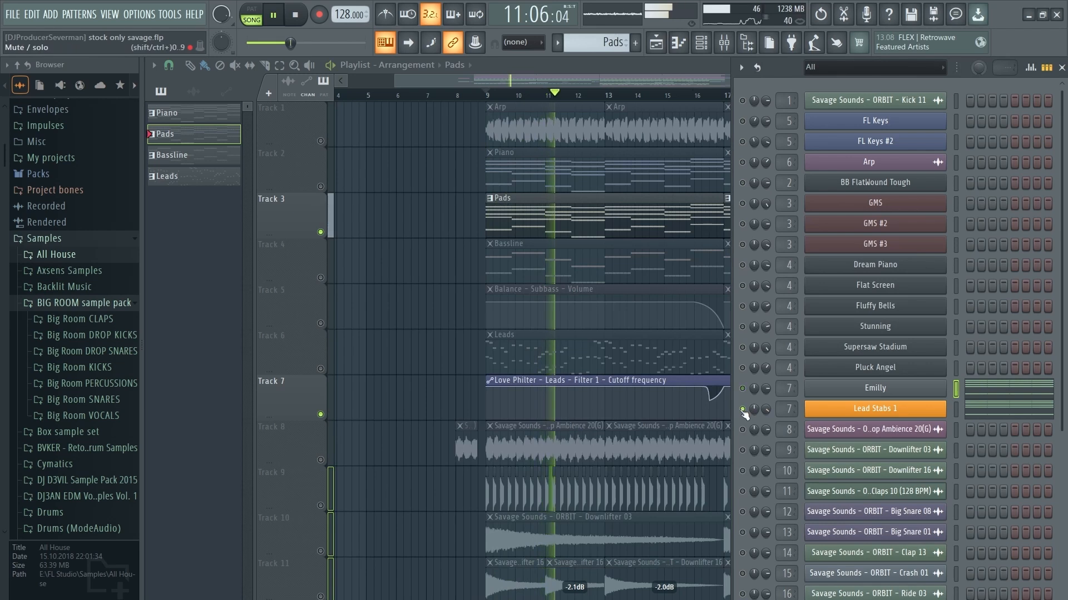
{"action": "left_click", "coordinate": [884, 412]}
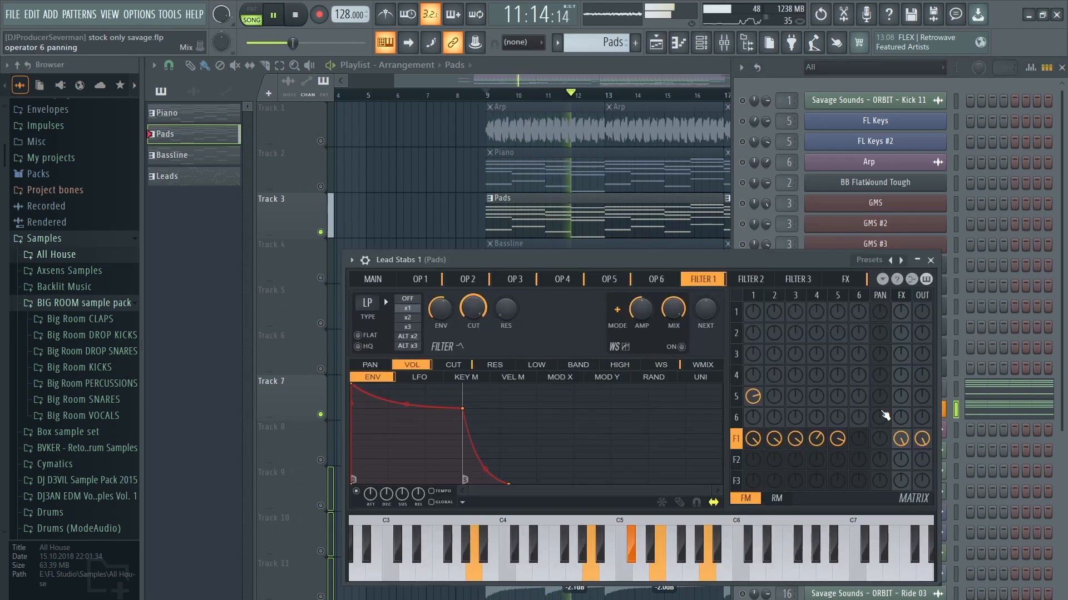
{"action": "left_click", "coordinate": [930, 260]}
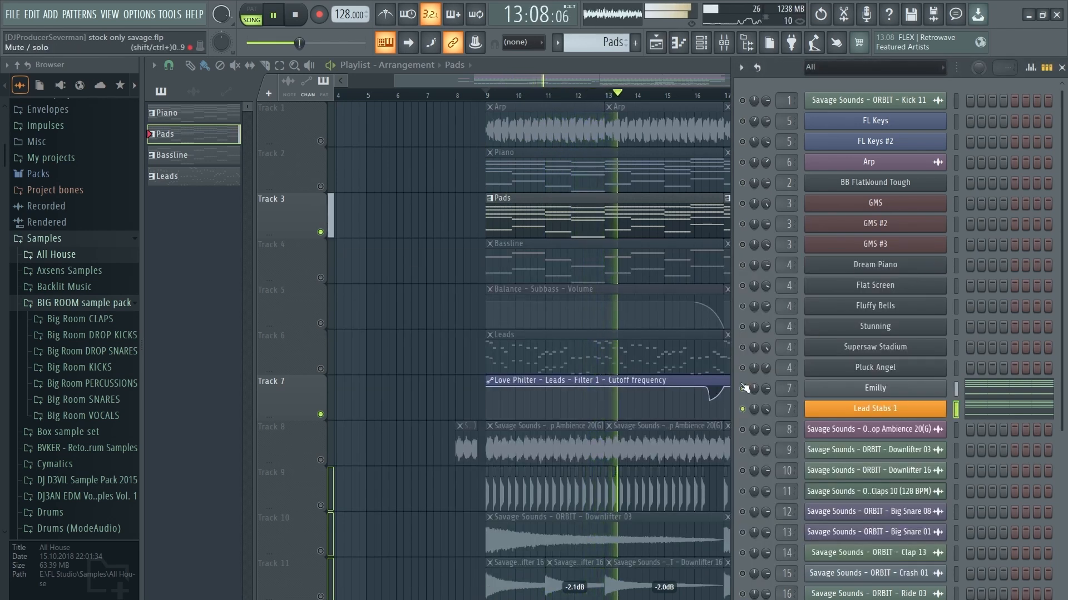
Step: Show Emilly's repeating chord pattern in the piano roll and stop playback
{"action": "left_click", "coordinate": [995, 388]}
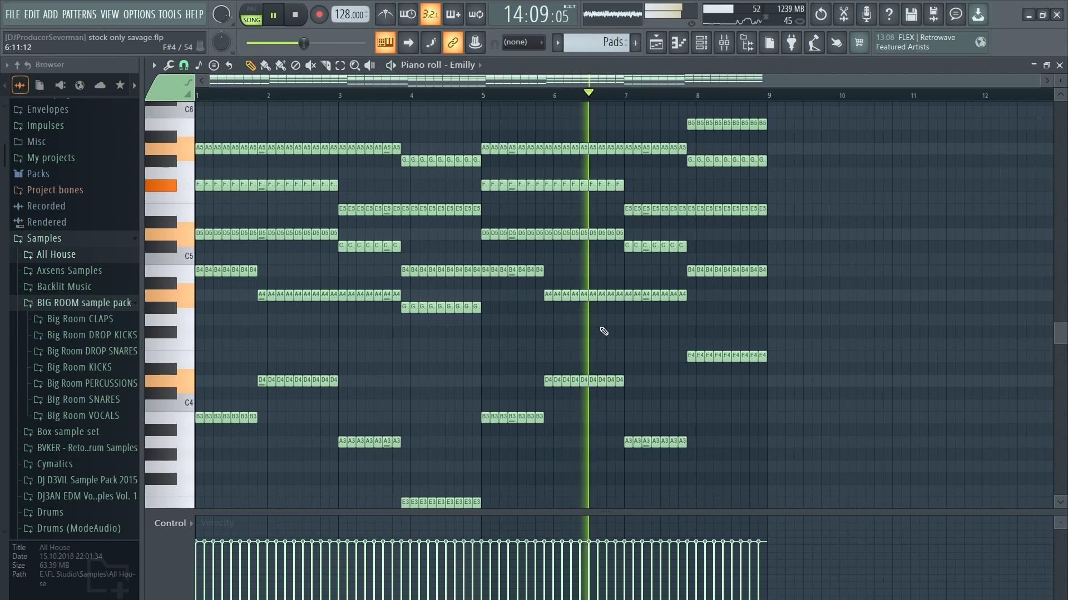
{"action": "scroll", "coordinate": [639, 327], "scroll_direction": "up", "scroll_amount": 1}
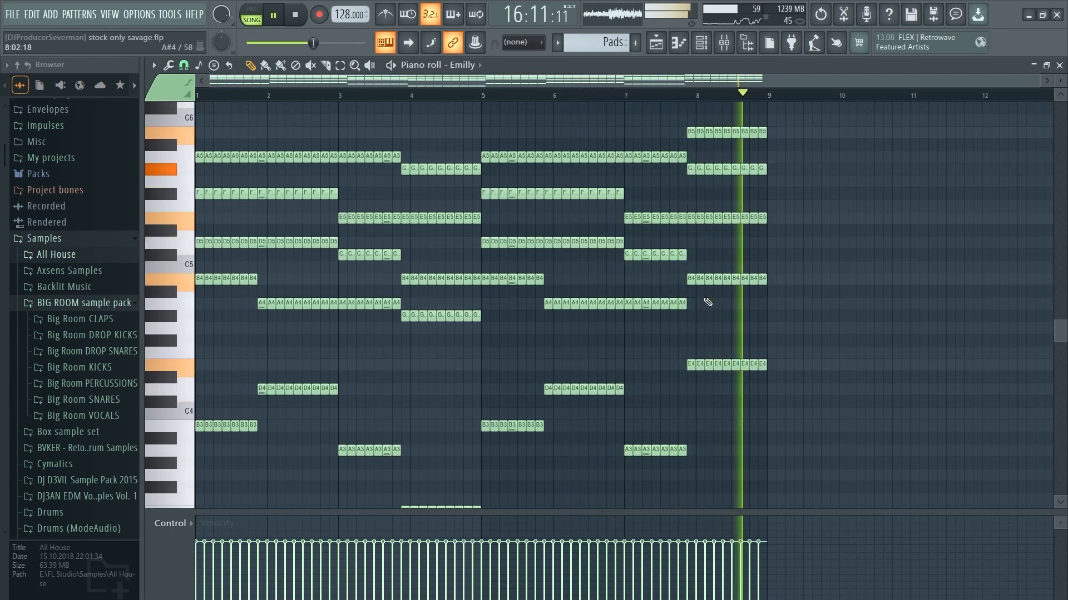
{"action": "key", "text": "space"}
Step: Check the Pads insert's two EQs, Stereo Enhancer, Love Philter and Gross Beat
{"action": "left_click", "coordinate": [723, 41]}
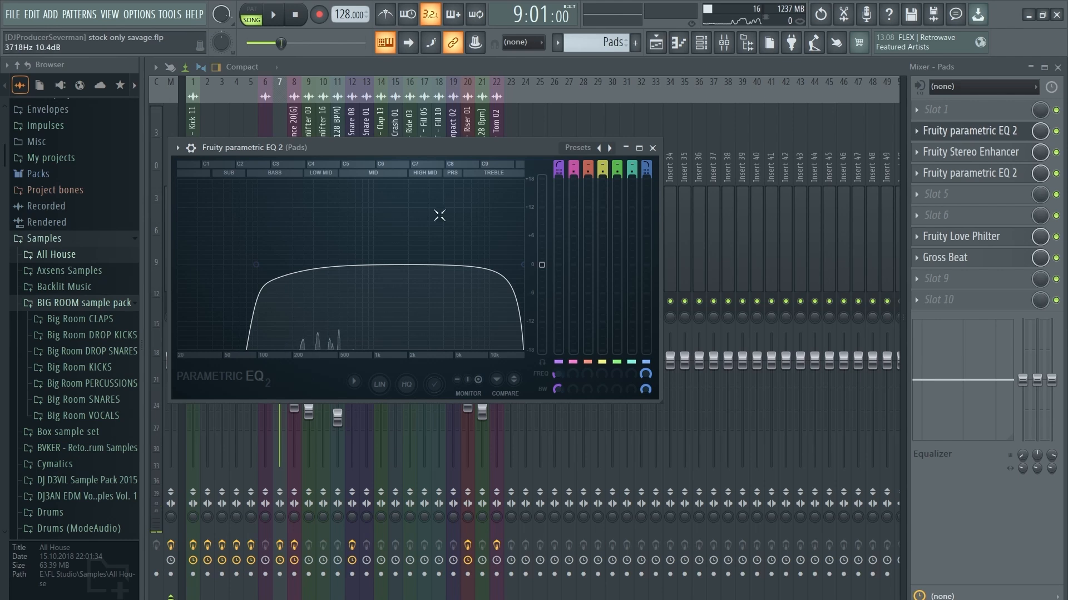
{"action": "left_click", "coordinate": [993, 132]}
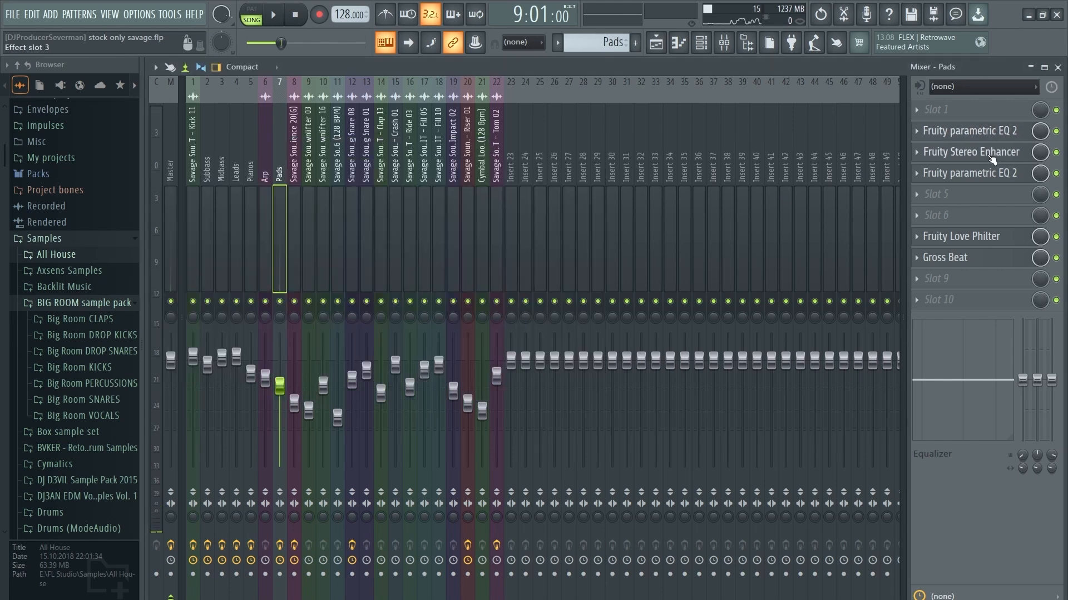
{"action": "left_click", "coordinate": [993, 153]}
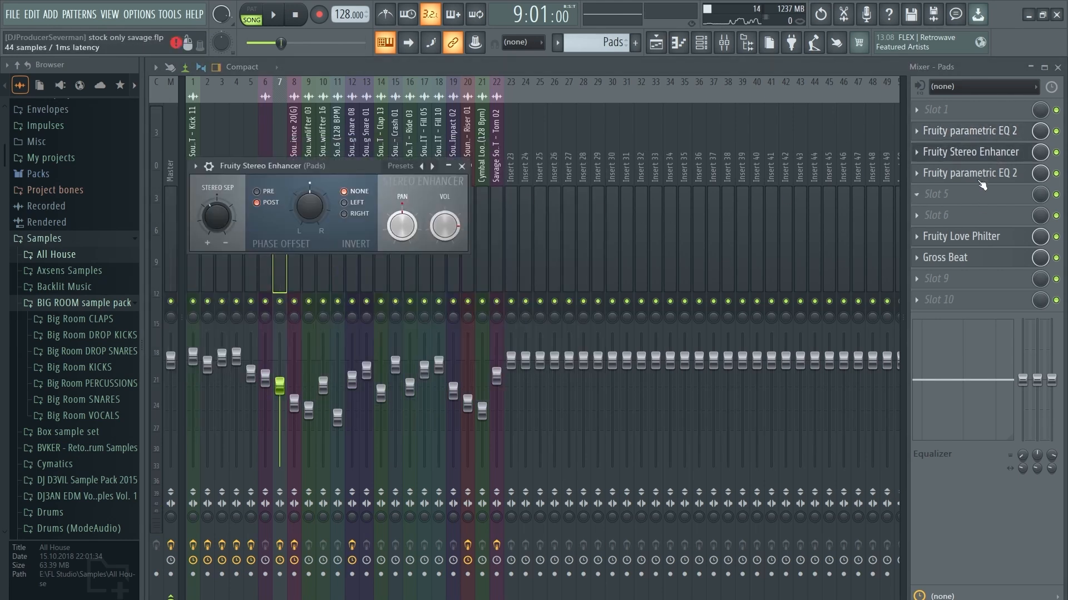
{"action": "left_click", "coordinate": [970, 173]}
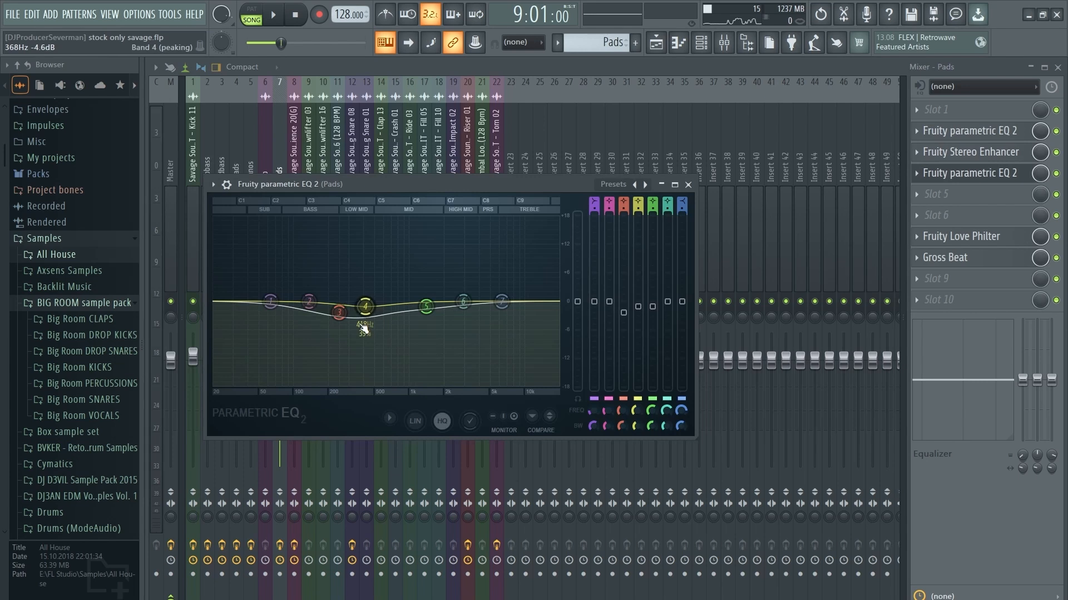
{"action": "left_click", "coordinate": [983, 175]}
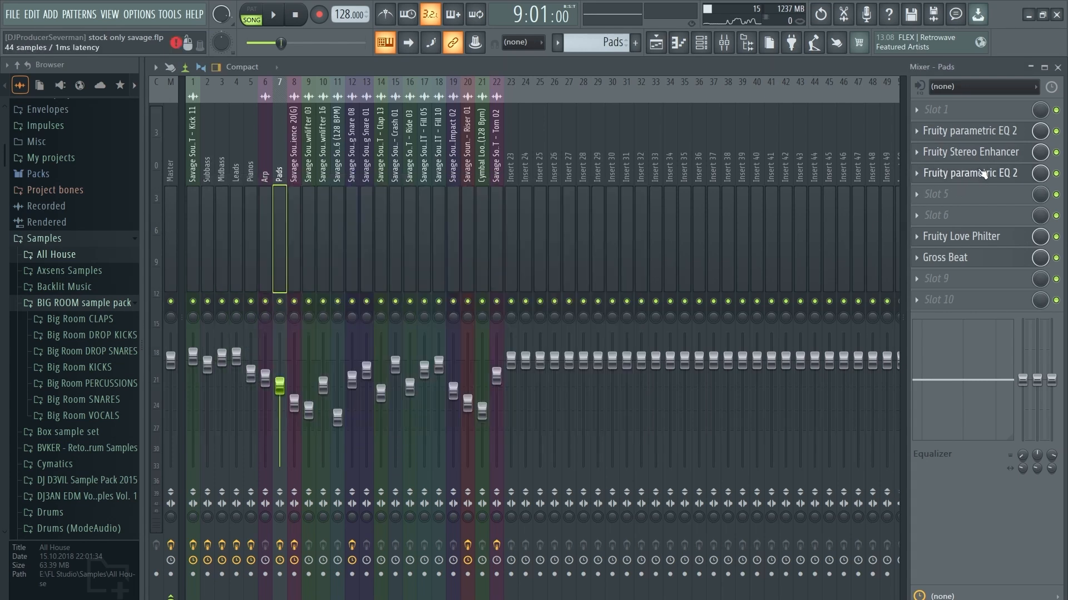
{"action": "left_click", "coordinate": [993, 240]}
{"action": "left_click", "coordinate": [992, 242]}
{"action": "left_click", "coordinate": [993, 258]}
Step: Return to the playlist, make Bassline the current pattern and show the channel rack
{"action": "key", "text": "F5"}
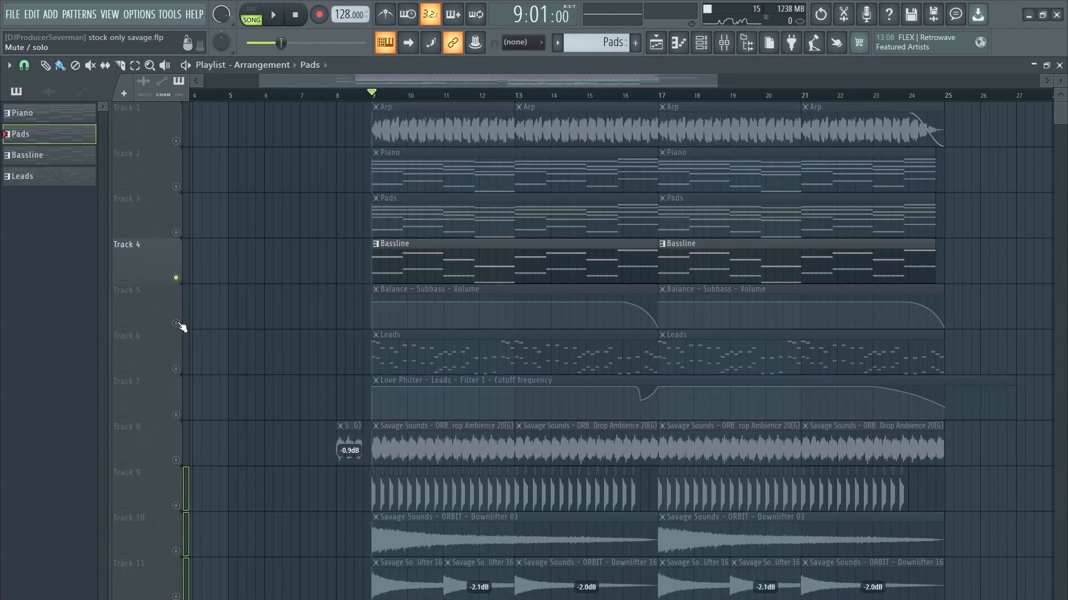
{"action": "left_click", "coordinate": [463, 257]}
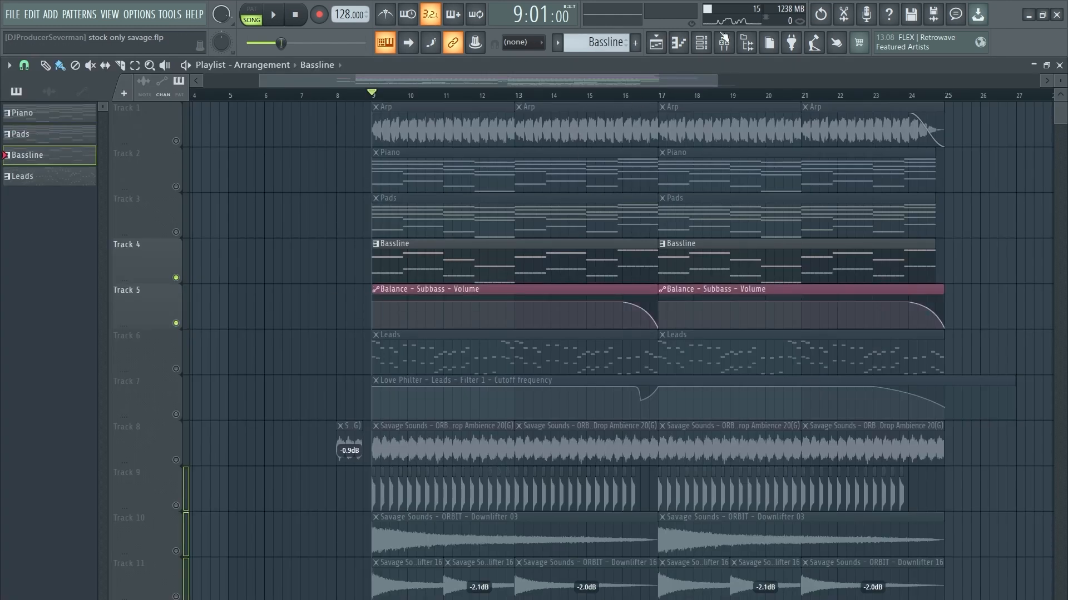
{"action": "left_click", "coordinate": [703, 43]}
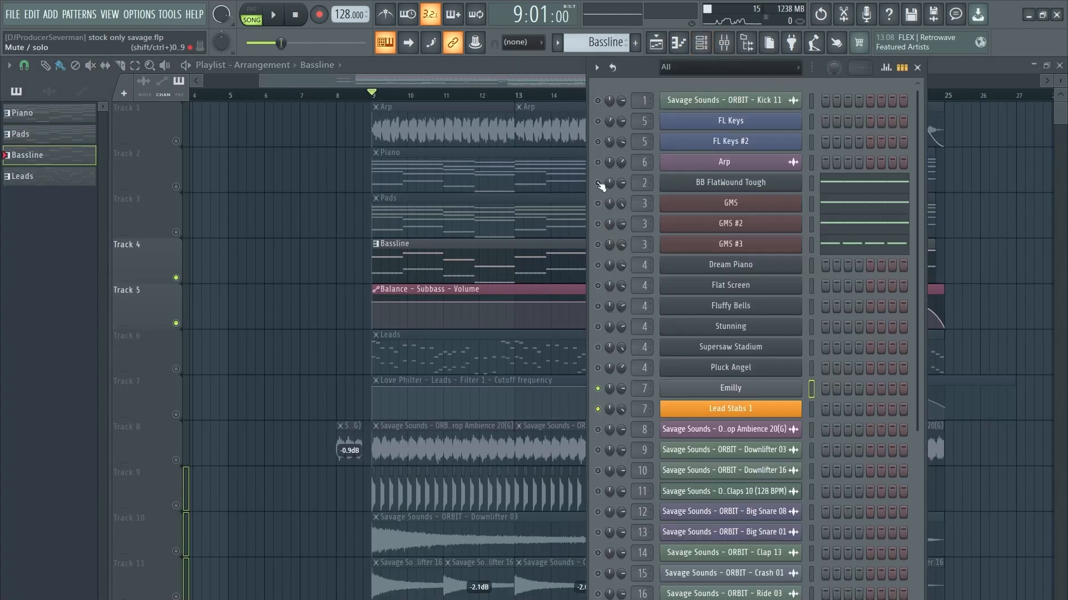
Step: Play the song while checking the BB FlatWound Tough bass, then stop
{"action": "key", "text": "space"}
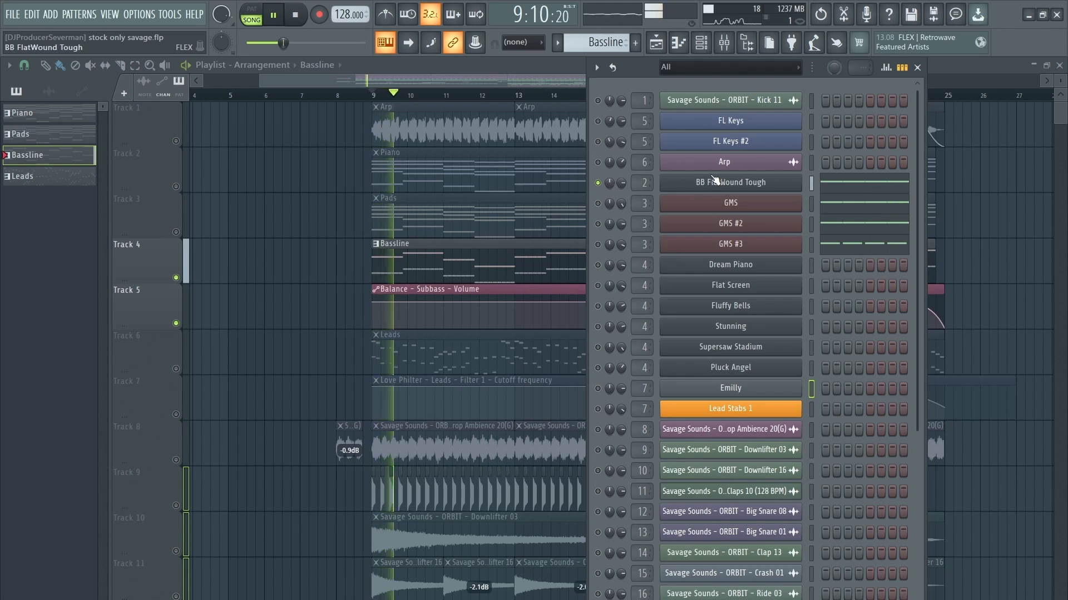
{"action": "left_click", "coordinate": [715, 181]}
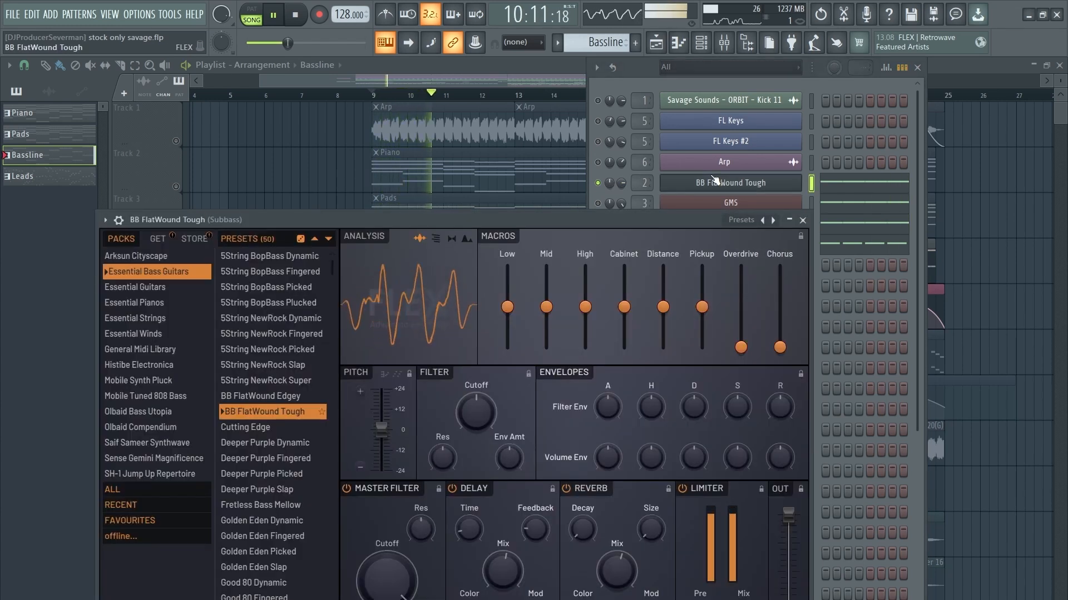
{"action": "left_click", "coordinate": [726, 184]}
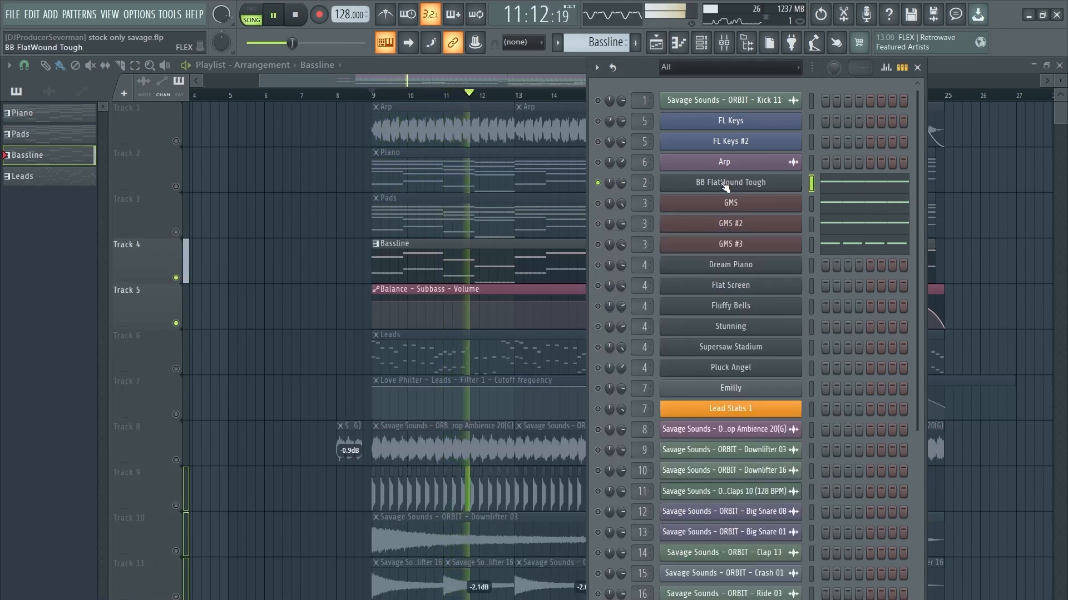
{"action": "key", "text": "space"}
{"action": "left_click", "coordinate": [723, 41]}
Step: Check the Subbass insert's two EQs, Gross Beat and Fruity Balance, then close the mixer
{"action": "left_click", "coordinate": [969, 195]}
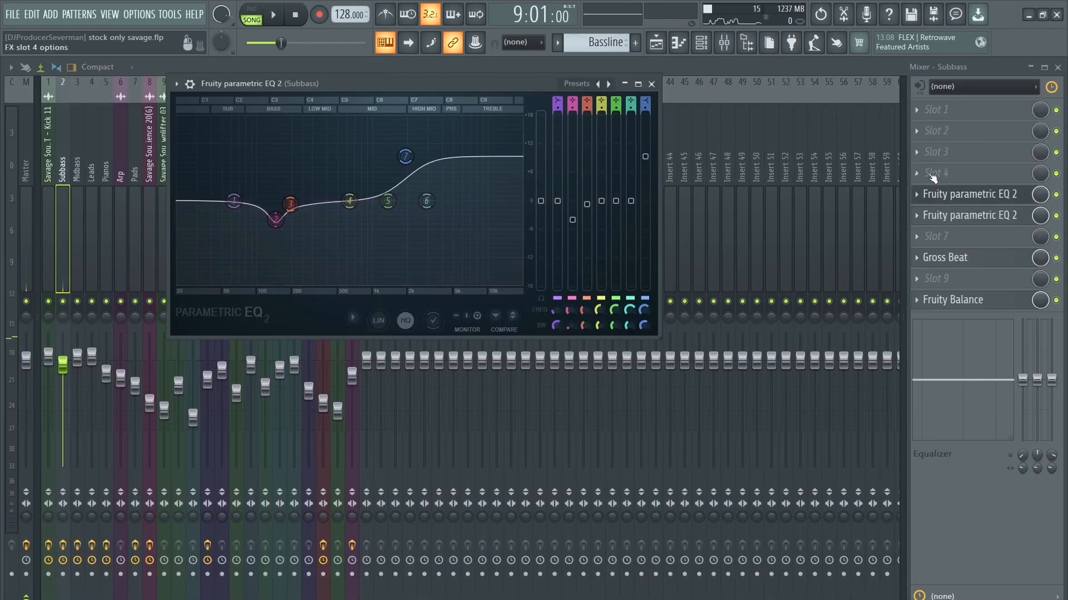
{"action": "left_click", "coordinate": [982, 195]}
{"action": "left_click", "coordinate": [983, 217]}
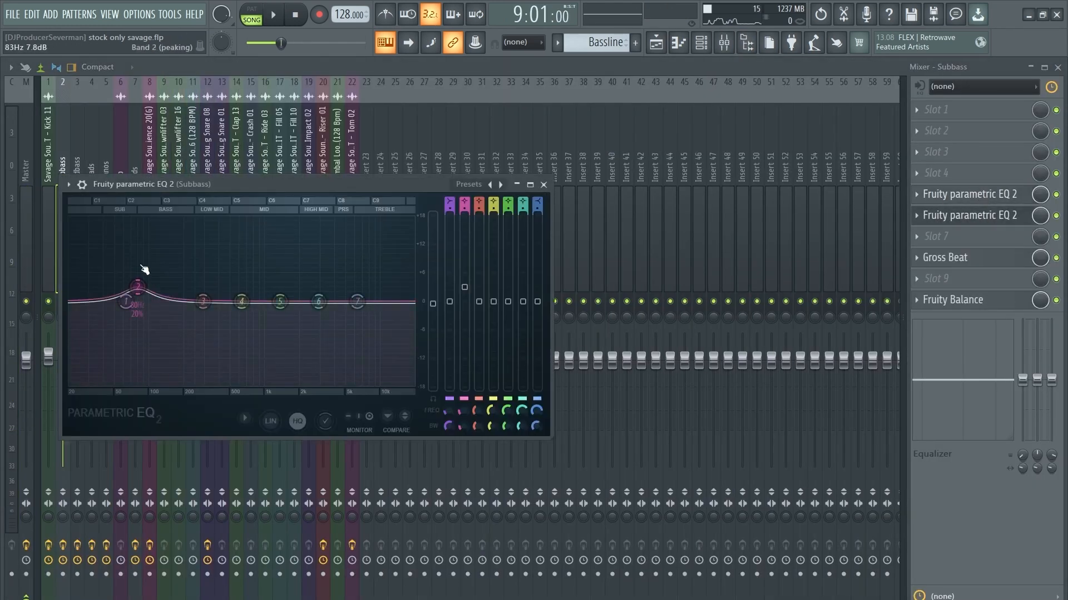
{"action": "left_click", "coordinate": [978, 258]}
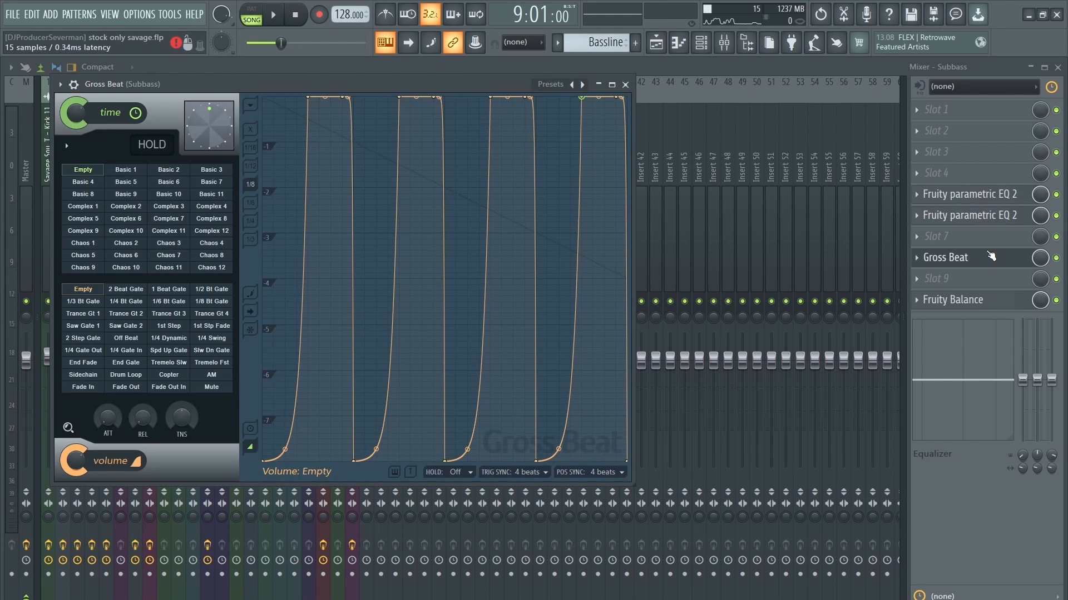
{"action": "left_click", "coordinate": [991, 257]}
{"action": "left_click", "coordinate": [982, 301]}
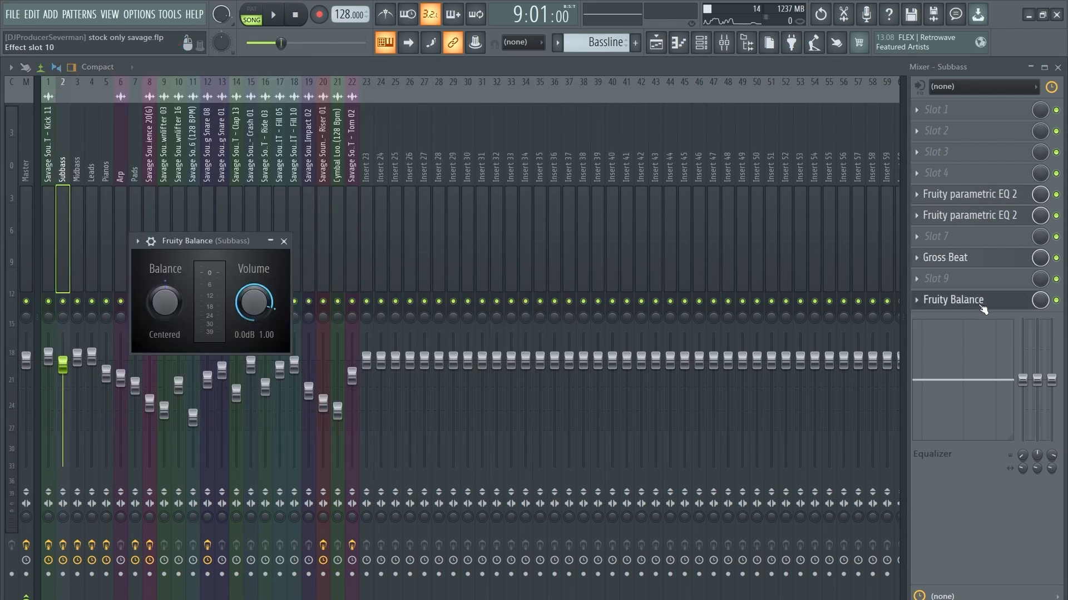
{"action": "left_click", "coordinate": [982, 303]}
{"action": "left_click", "coordinate": [1055, 68]}
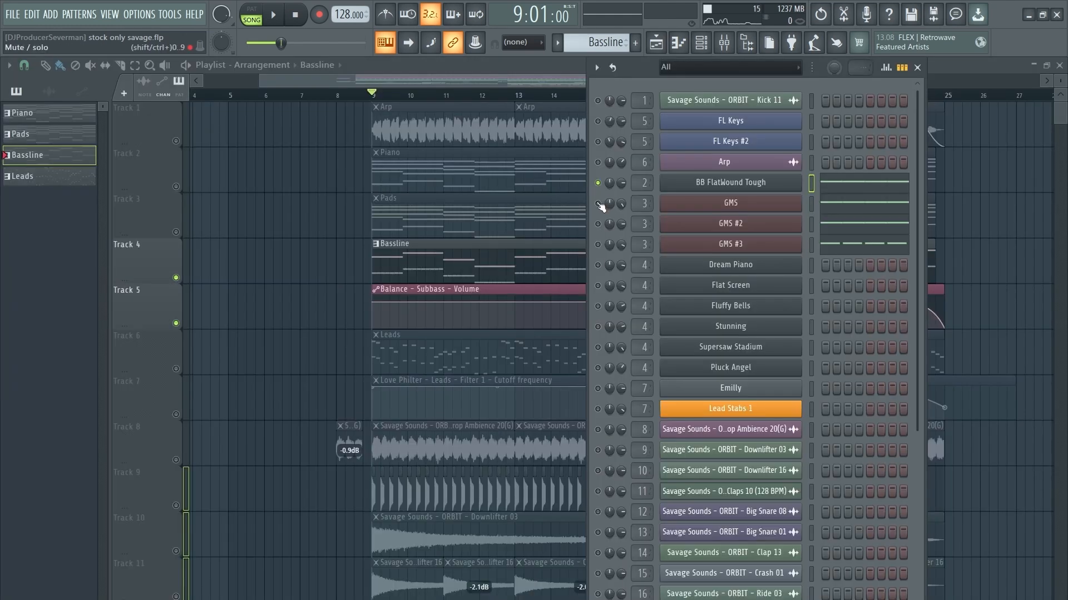
Step: During playback, open and close the GMS, GMS #2 and GMS #3 midbass synths
{"action": "key", "text": "space"}
{"action": "left_click", "coordinate": [727, 204]}
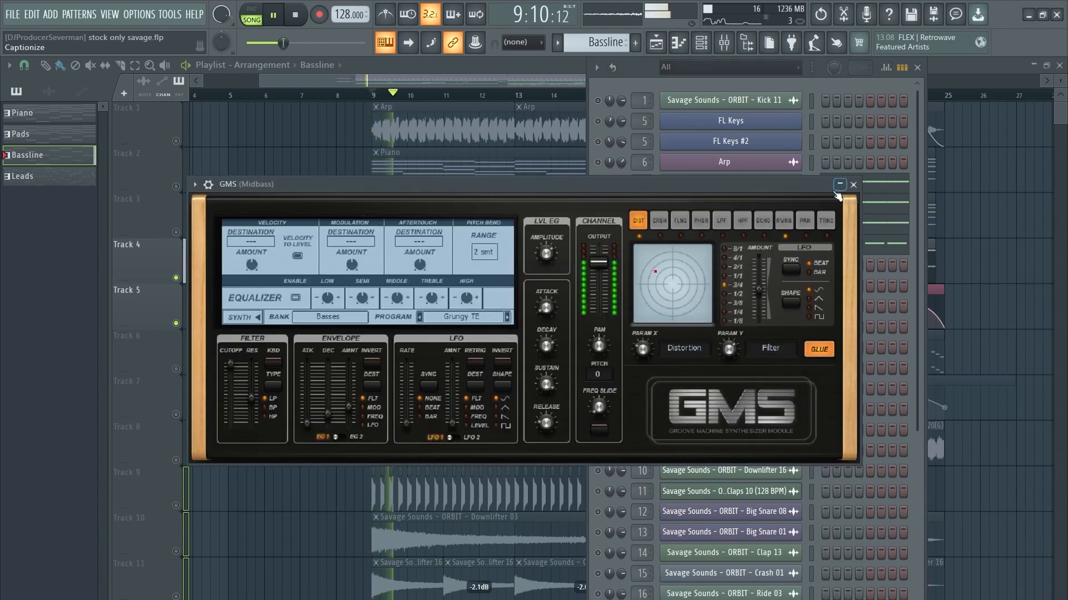
{"action": "left_click", "coordinate": [853, 185]}
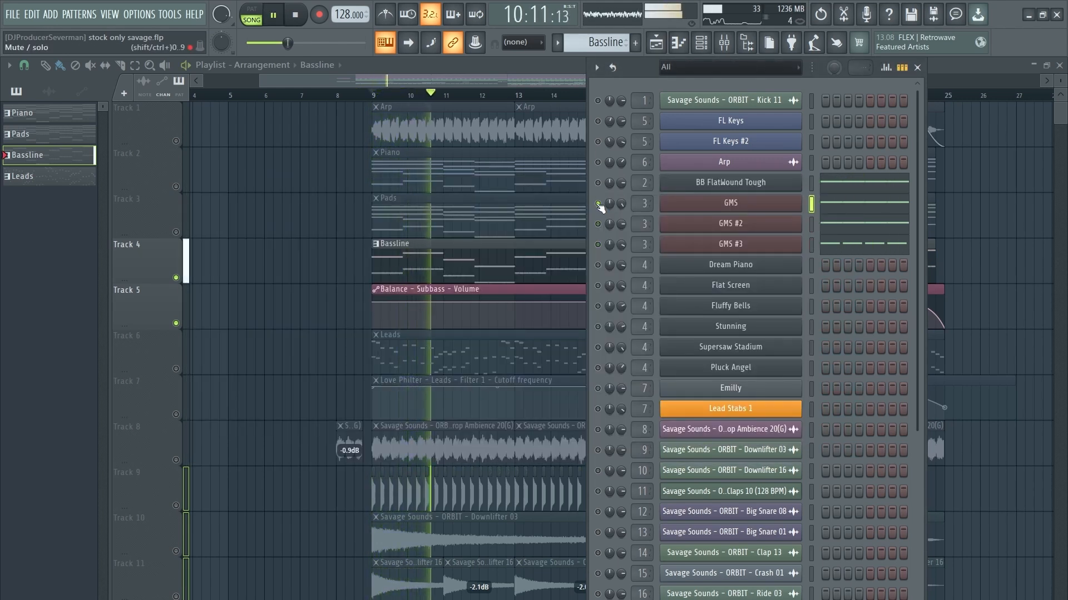
{"action": "left_click", "coordinate": [732, 224]}
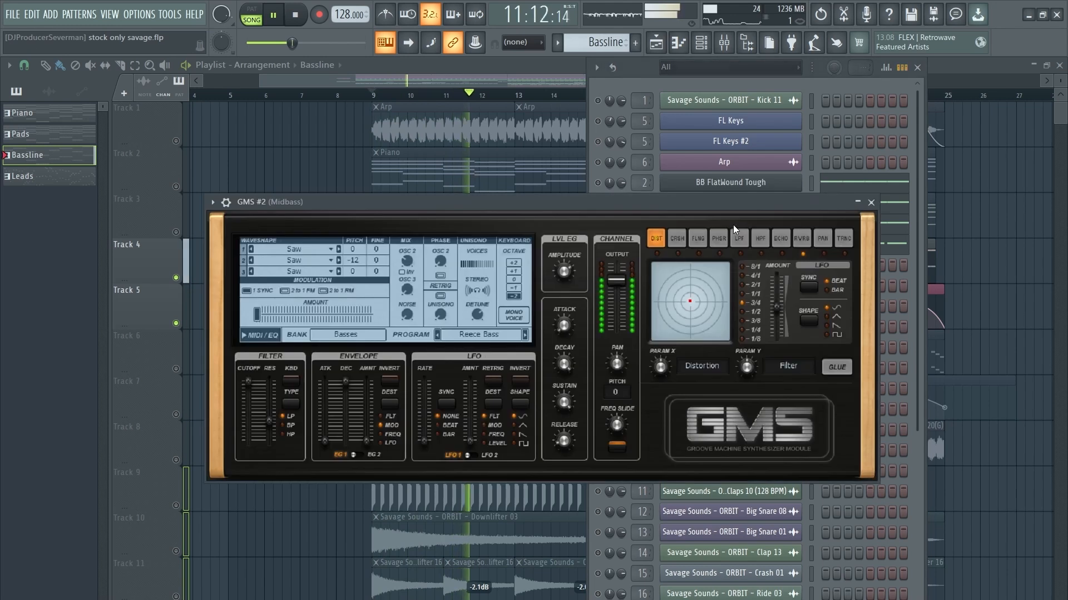
{"action": "left_click", "coordinate": [870, 203]}
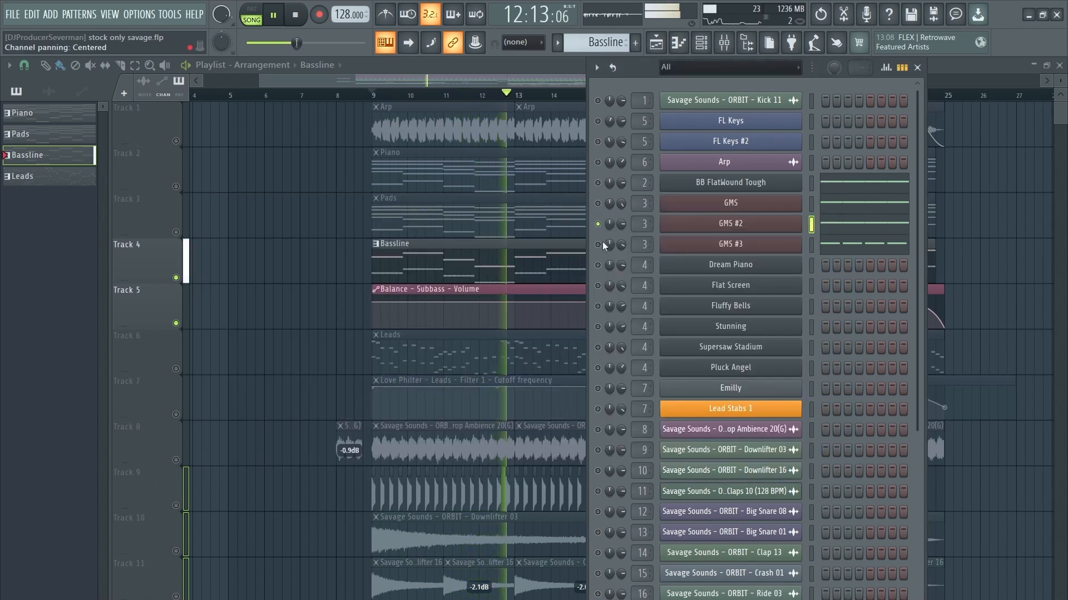
{"action": "left_click", "coordinate": [721, 249]}
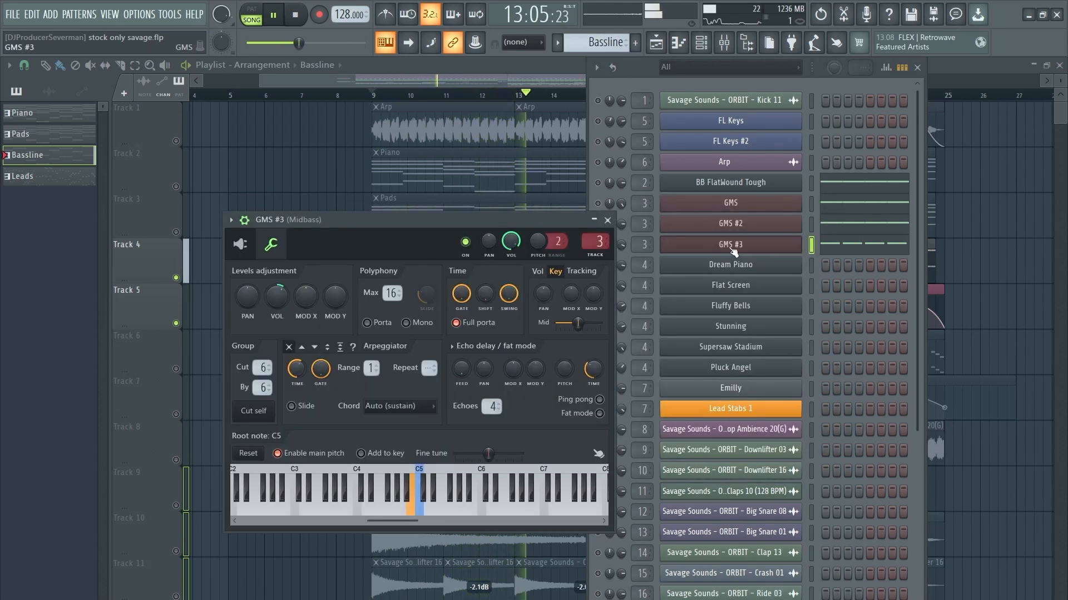
{"action": "left_click", "coordinate": [244, 245]}
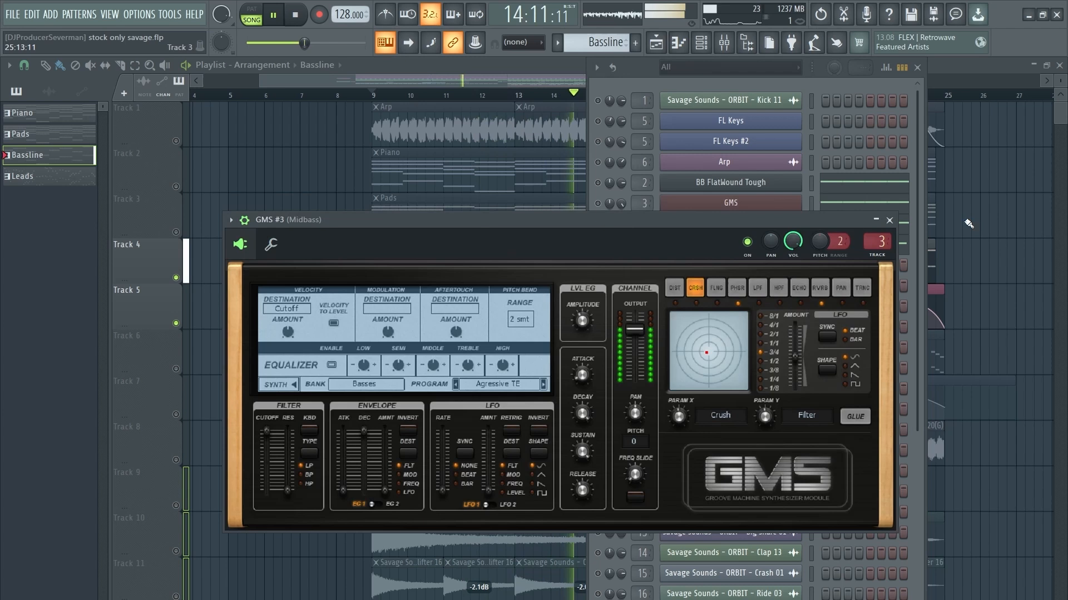
{"action": "left_click", "coordinate": [889, 220]}
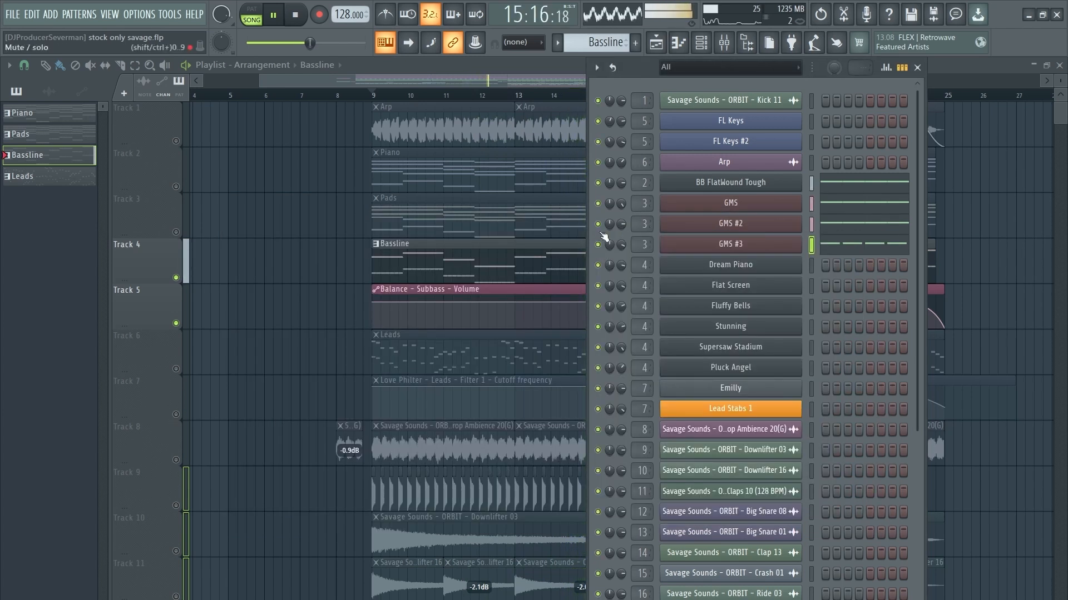
Step: Stop playback and check the Midbass insert's three parametric EQs in the mixer
{"action": "key", "text": "space"}
{"action": "left_click", "coordinate": [725, 44]}
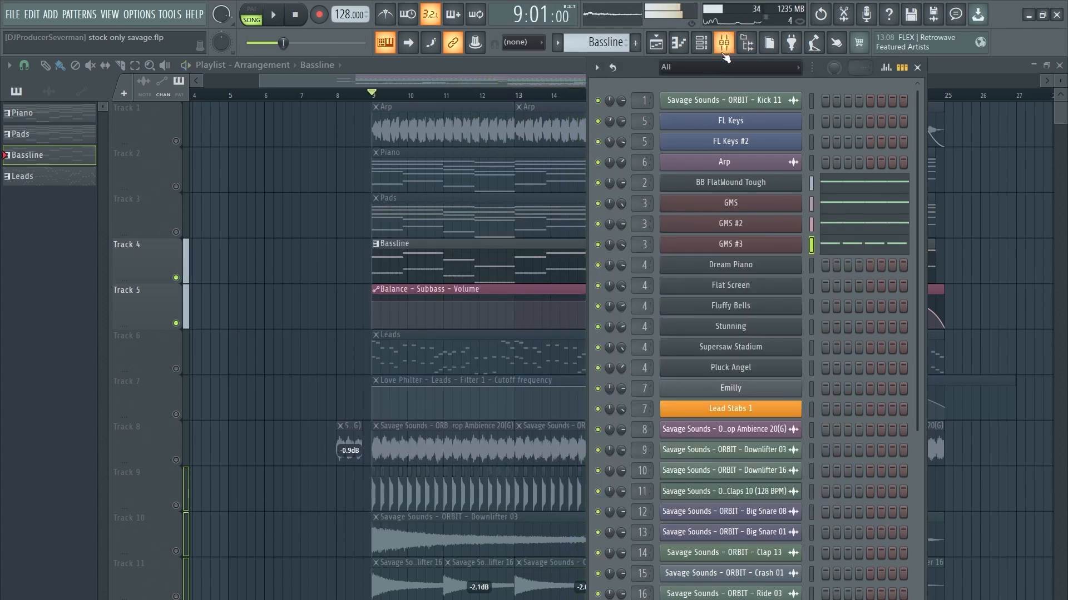
{"action": "left_click", "coordinate": [1017, 132]}
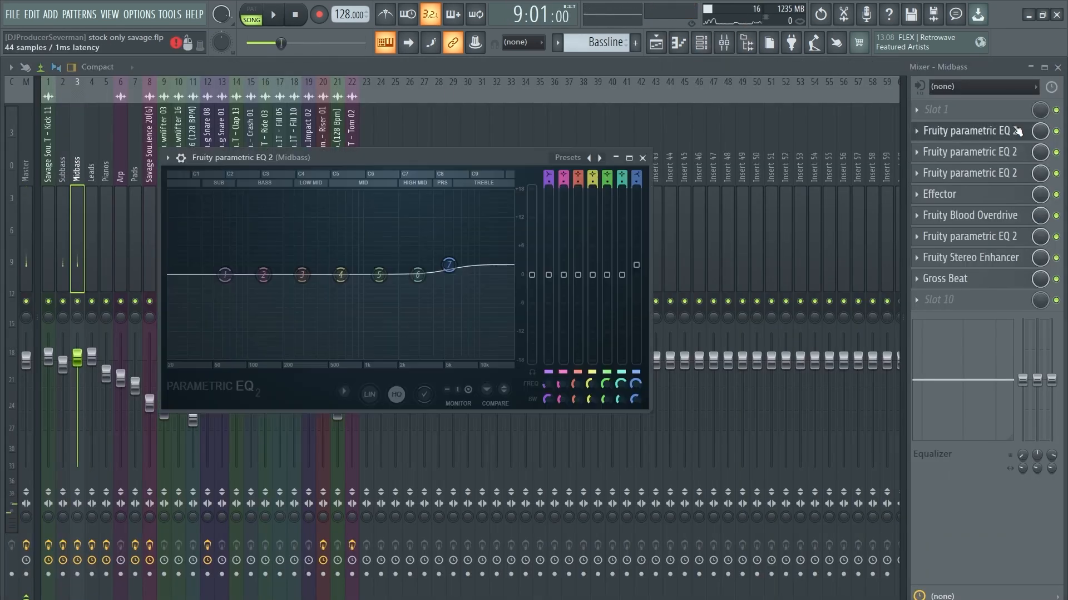
{"action": "left_click", "coordinate": [960, 129]}
{"action": "left_click", "coordinate": [957, 158]}
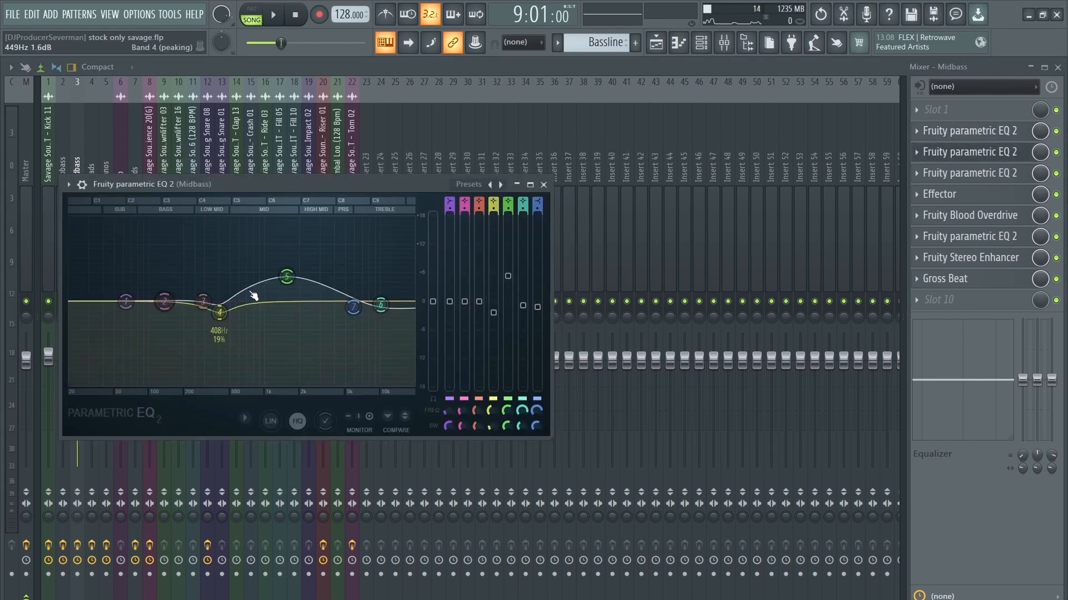
{"action": "left_click", "coordinate": [958, 152]}
{"action": "left_click", "coordinate": [945, 173]}
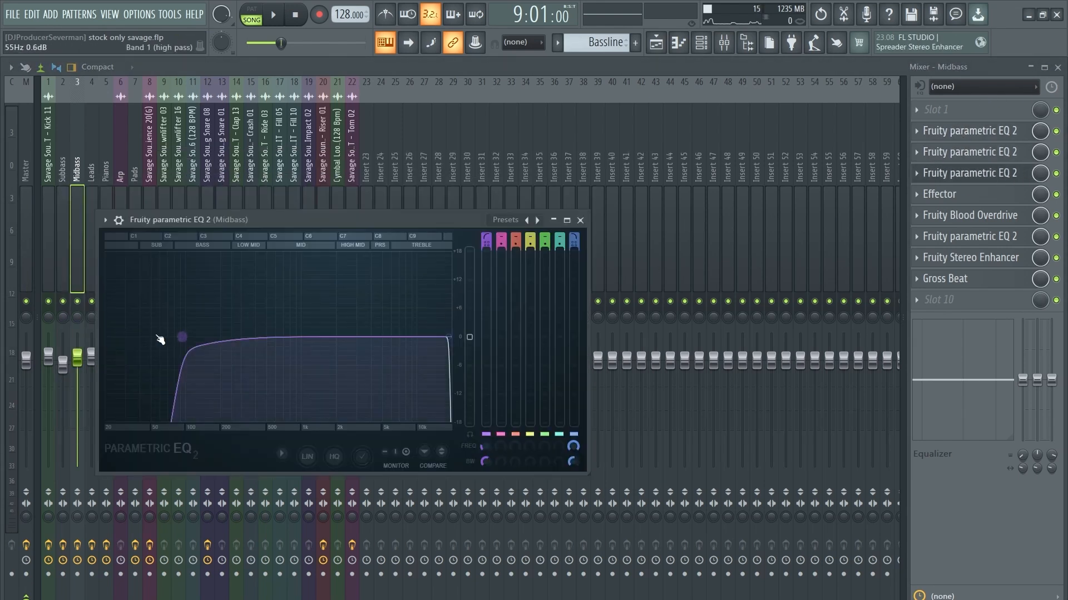
{"action": "left_click", "coordinate": [998, 174]}
Step: Check Midbass Effector, Blood Overdrive, Stereo Enhancer and Gross Beat, then show Dream Piano's piano roll
{"action": "left_click", "coordinate": [946, 194]}
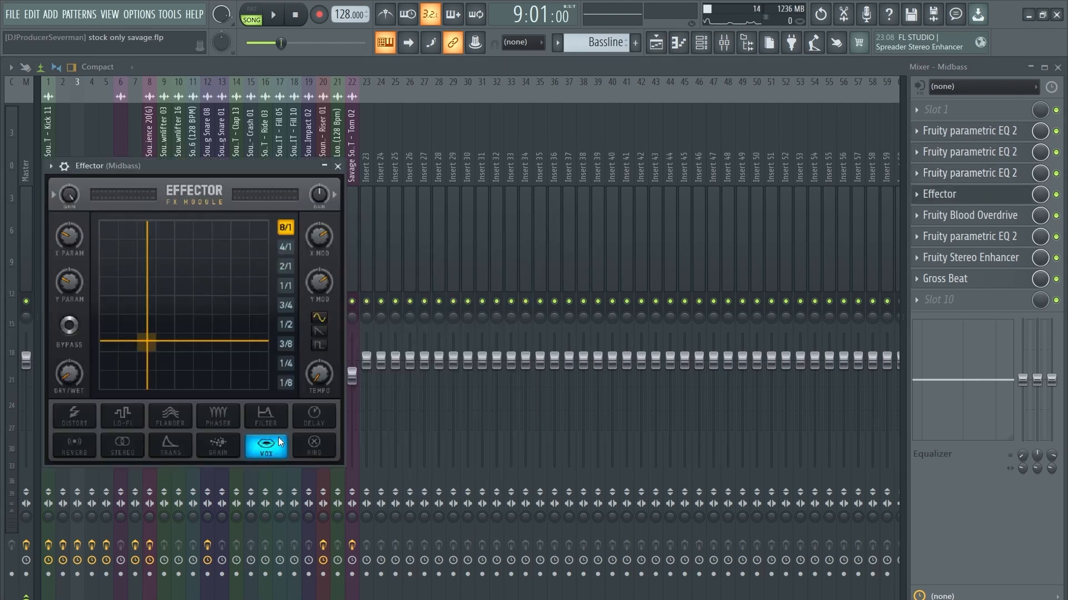
{"action": "left_click", "coordinate": [991, 197]}
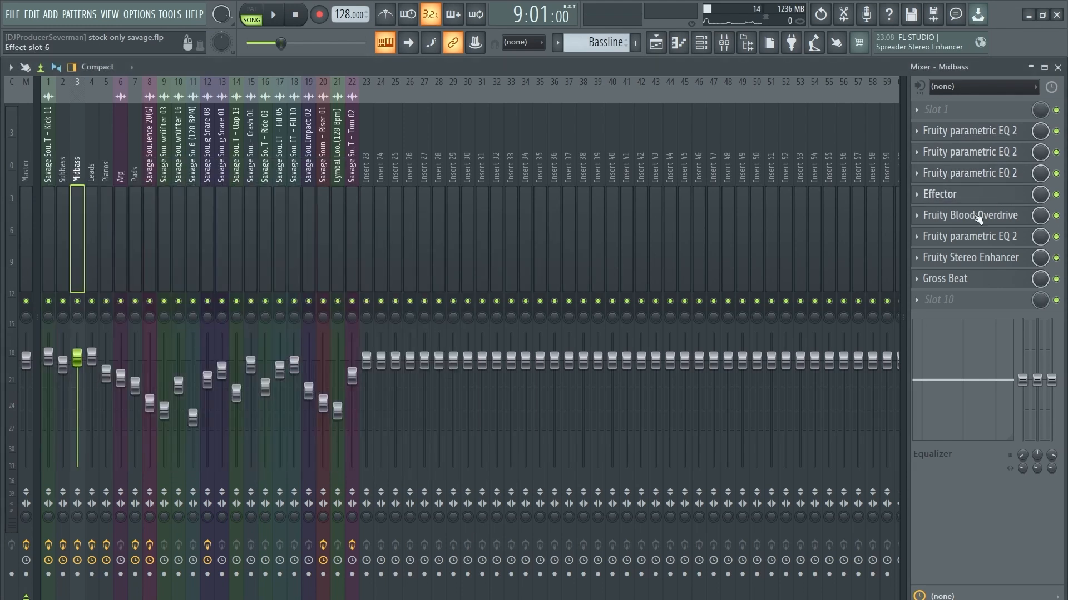
{"action": "left_click", "coordinate": [978, 218]}
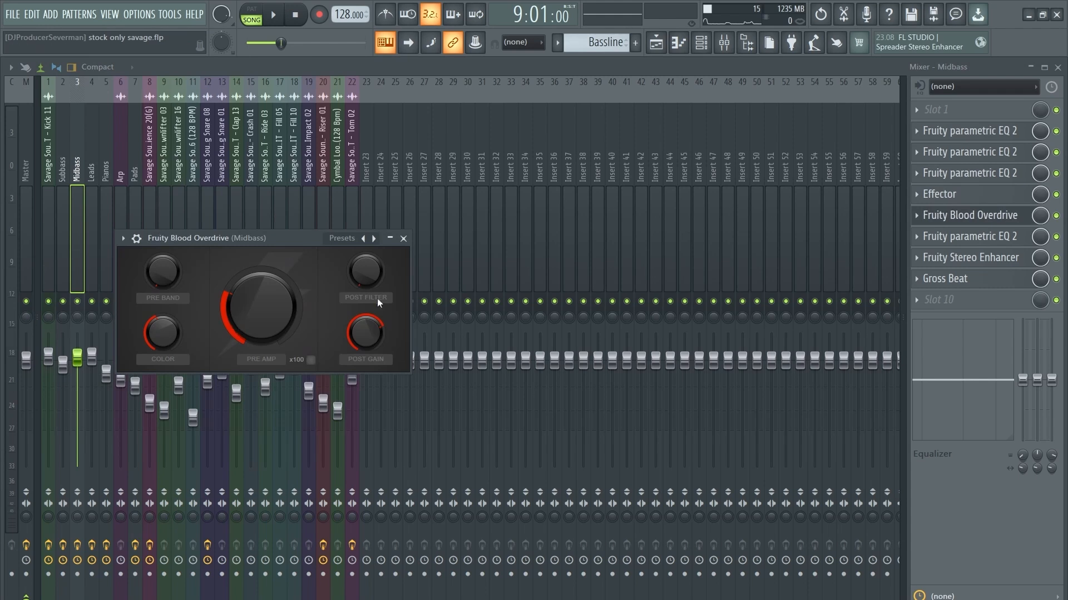
{"action": "left_click", "coordinate": [984, 217]}
{"action": "left_click", "coordinate": [982, 238]}
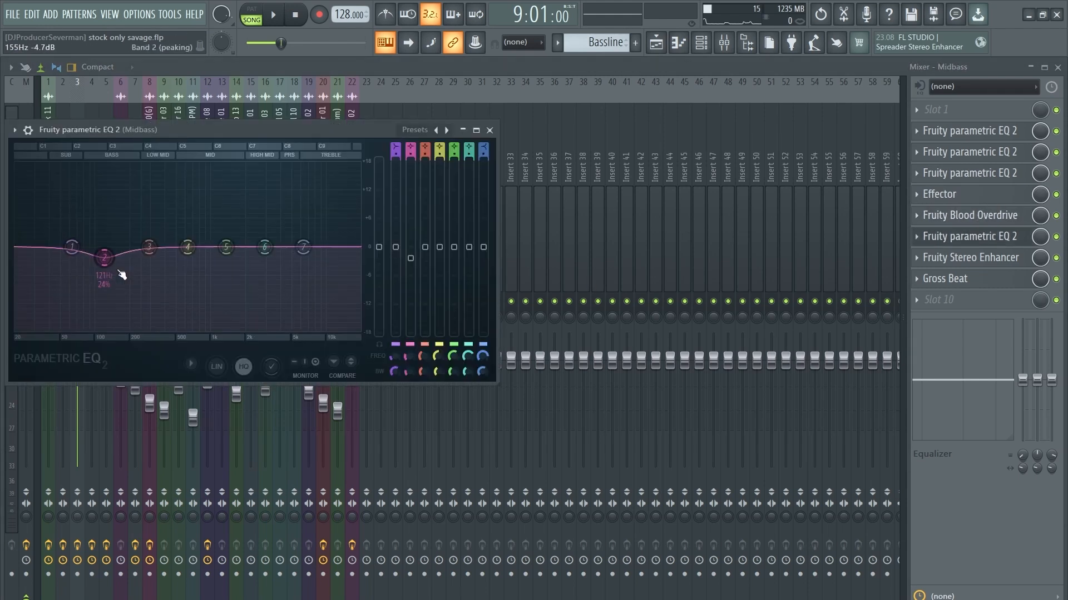
{"action": "left_click", "coordinate": [970, 258]}
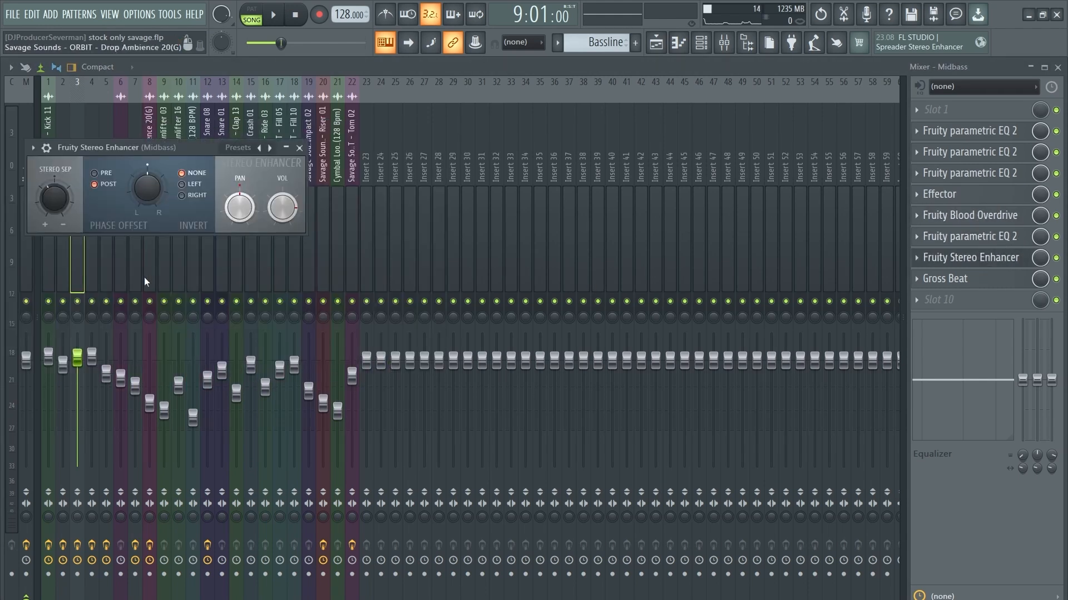
{"action": "left_click", "coordinate": [995, 262]}
{"action": "left_click", "coordinate": [978, 278]}
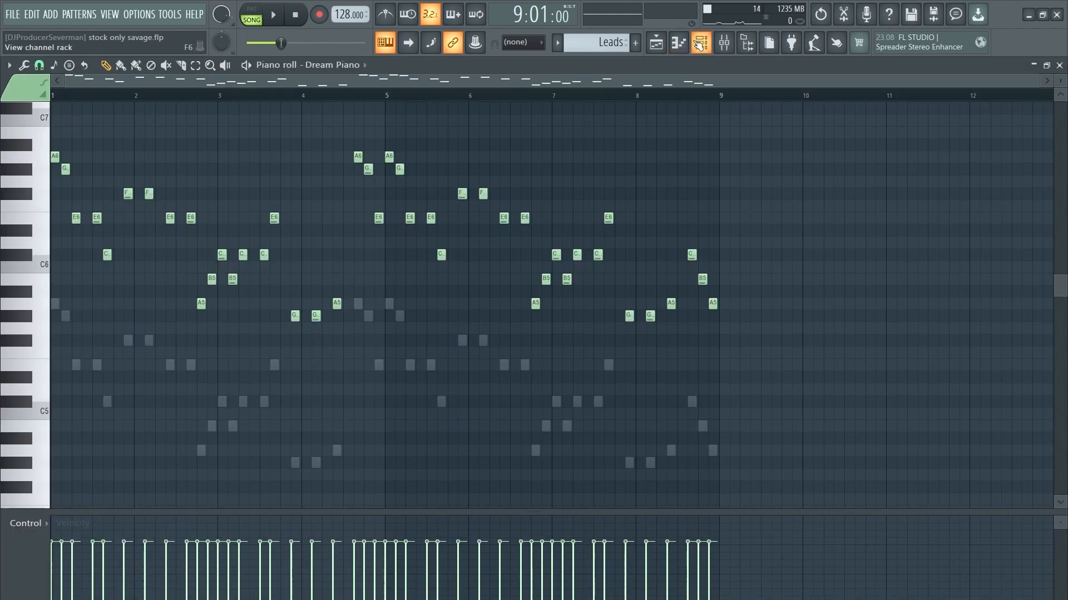
{"action": "left_click", "coordinate": [701, 42]}
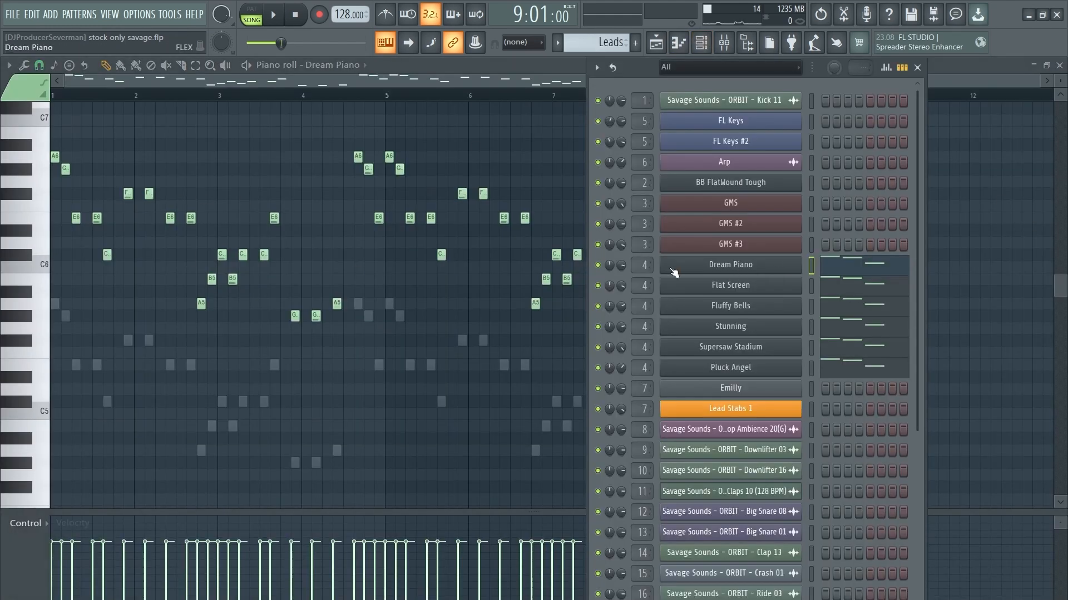
Step: Play the Leads pattern in pattern mode and check the Dream Piano FLEX synth
{"action": "left_click", "coordinate": [251, 14]}
{"action": "key", "text": "space"}
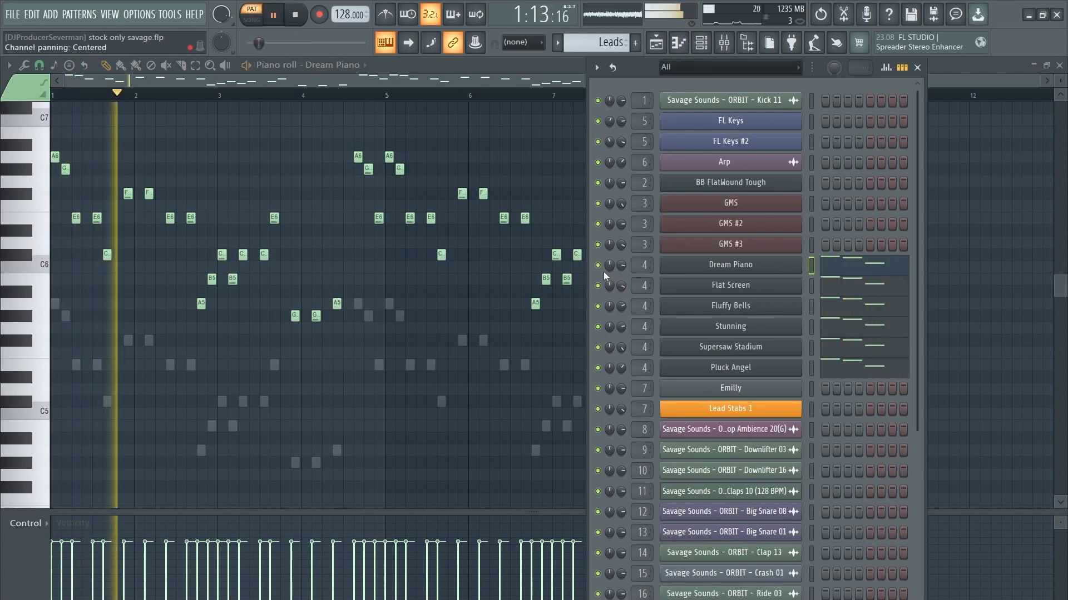
{"action": "left_click", "coordinate": [716, 270]}
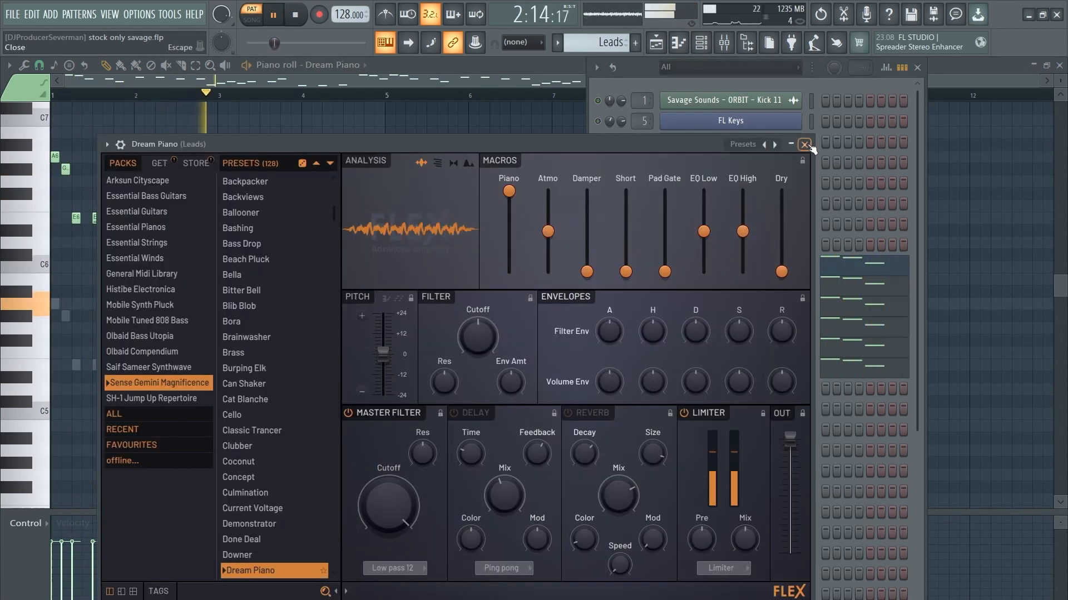
{"action": "left_click", "coordinate": [808, 146]}
Step: Solo and inspect the Flat Screen, Fluffy Bells and Stunning FLEX channels in turn
{"action": "right_click", "coordinate": [597, 287]}
{"action": "left_click", "coordinate": [729, 288]}
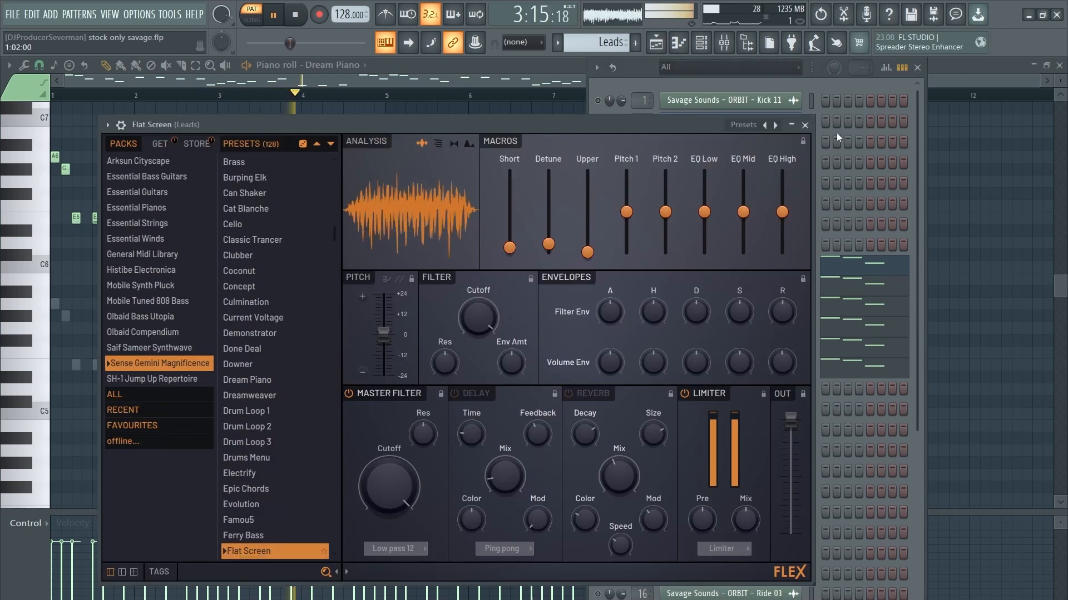
{"action": "left_click", "coordinate": [805, 124]}
{"action": "right_click", "coordinate": [598, 306]}
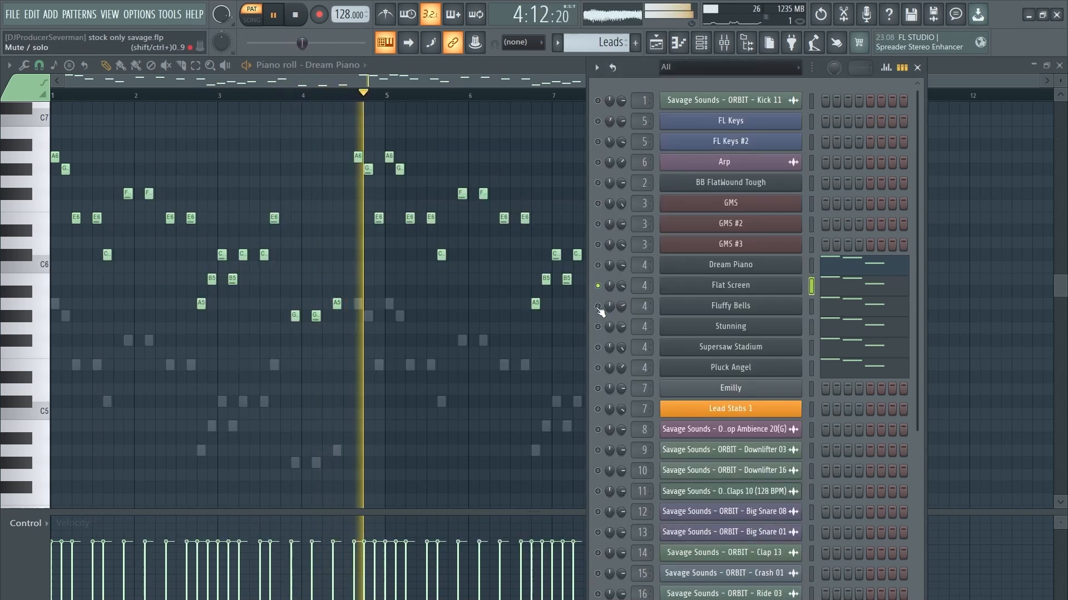
{"action": "left_click", "coordinate": [731, 306]}
{"action": "left_click", "coordinate": [814, 129]}
{"action": "right_click", "coordinate": [597, 327]}
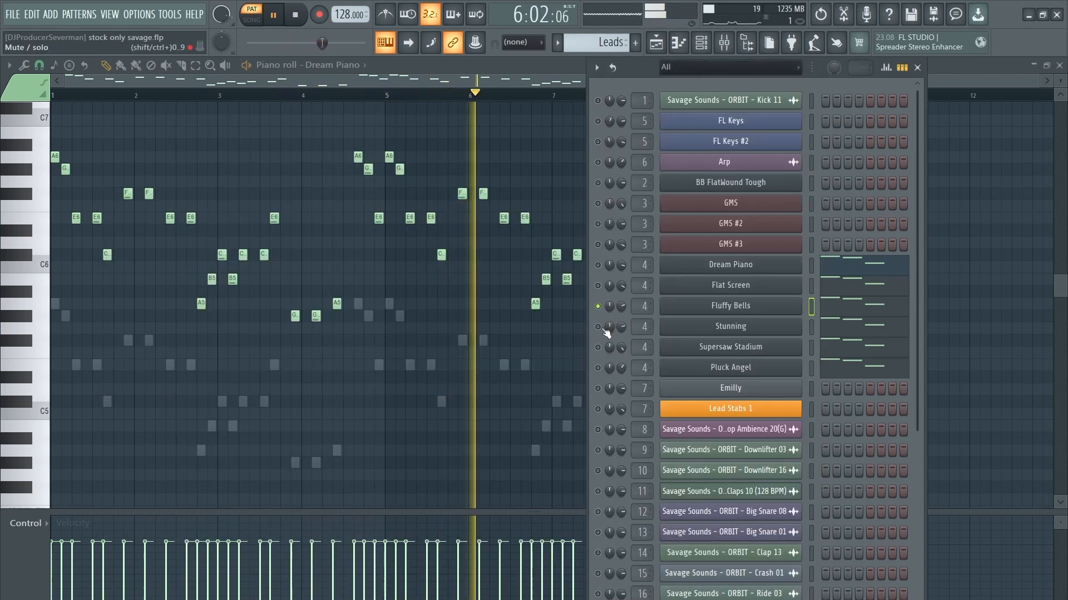
{"action": "left_click", "coordinate": [730, 326]}
{"action": "left_click", "coordinate": [791, 130]}
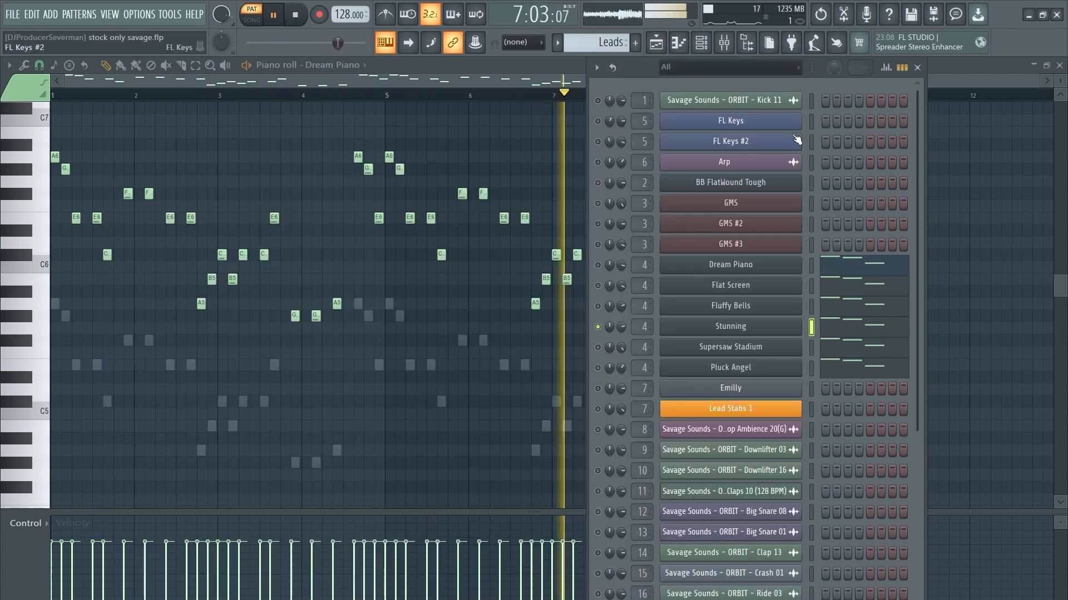
Step: Solo Supersaw Stadium and inspect the Supersaw Stadium and Pluck Angel instruments
{"action": "right_click", "coordinate": [597, 347]}
{"action": "left_click", "coordinate": [744, 349]}
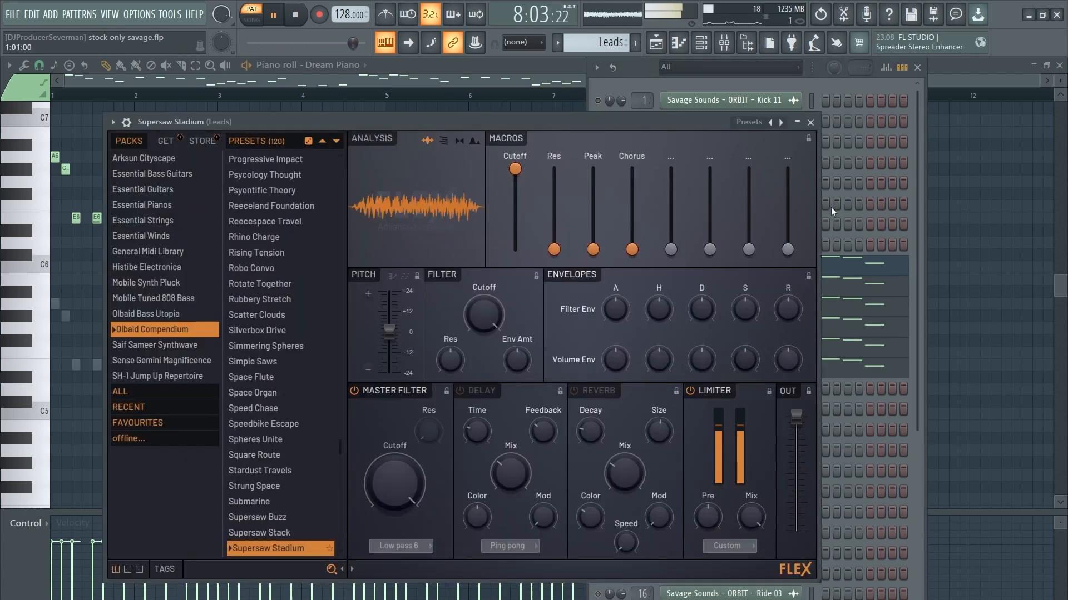
{"action": "left_click", "coordinate": [819, 121]}
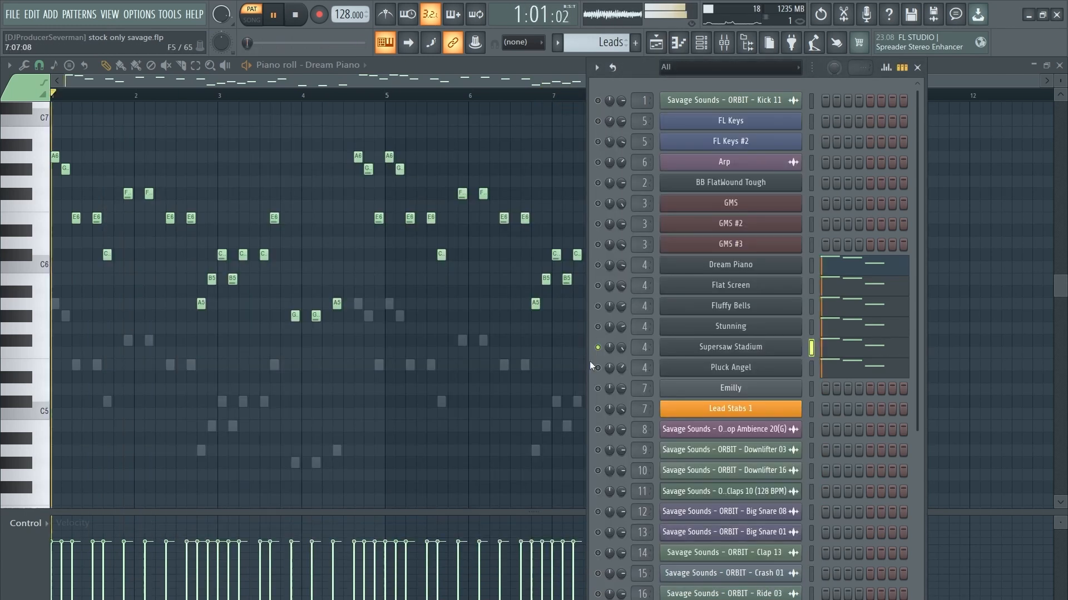
{"action": "left_click", "coordinate": [733, 368]}
{"action": "left_click", "coordinate": [680, 188]}
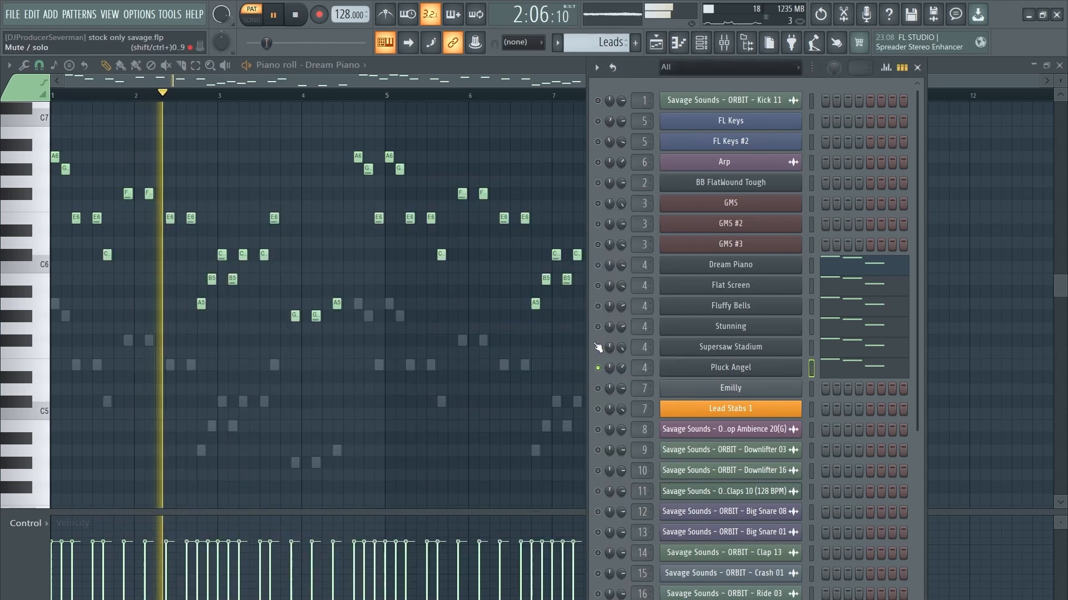
Step: Unmute Flat Screen and Dream Piano, view the whole melody, and stop playback
{"action": "left_click", "coordinate": [598, 285]}
{"action": "left_click", "coordinate": [598, 265]}
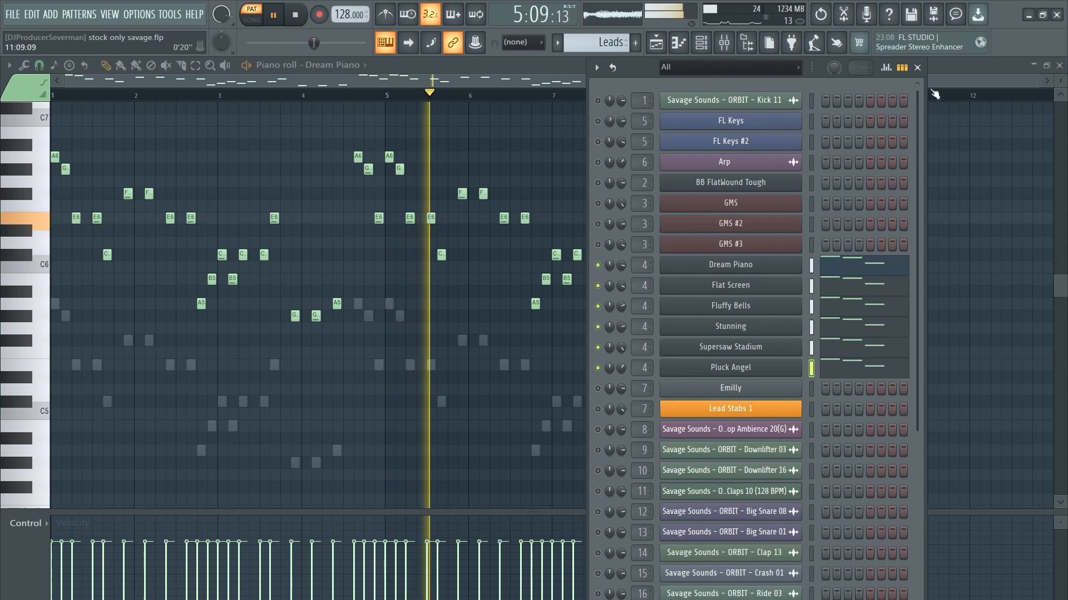
{"action": "left_click", "coordinate": [918, 67]}
{"action": "scroll", "coordinate": [495, 240], "scroll_direction": "down", "scroll_amount": 1}
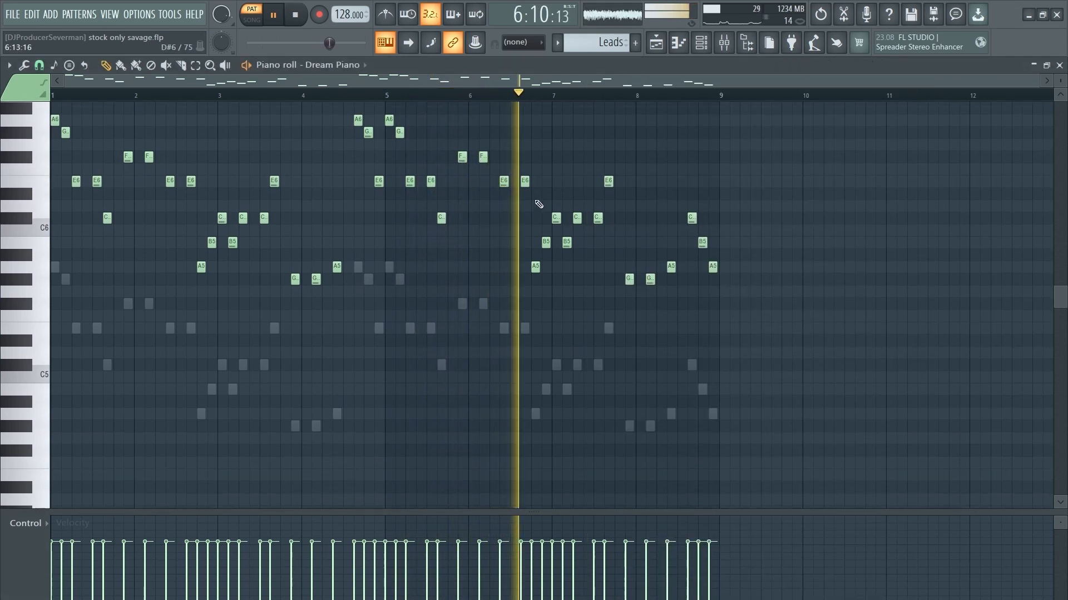
{"action": "scroll", "coordinate": [584, 249], "scroll_direction": "up", "scroll_amount": 2}
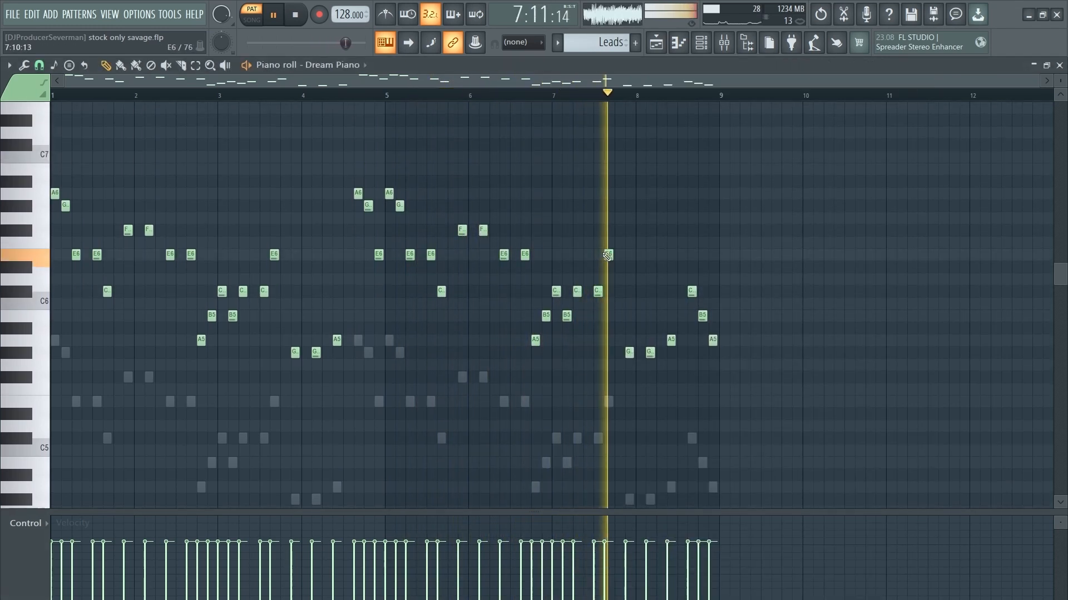
{"action": "key", "text": "space"}
Step: Check the Leads EQs, Stereo Enhancer, Love Philter, Peak Controller, Reeverb 2 and Gross Beat, then stop playback
{"action": "left_click", "coordinate": [725, 43]}
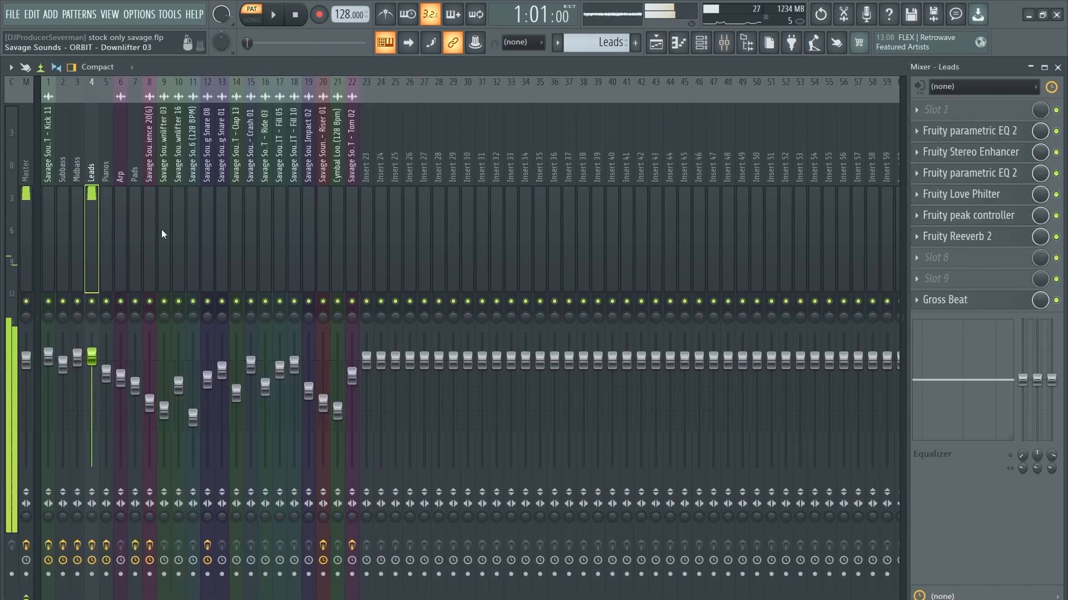
{"action": "left_click", "coordinate": [1014, 180]}
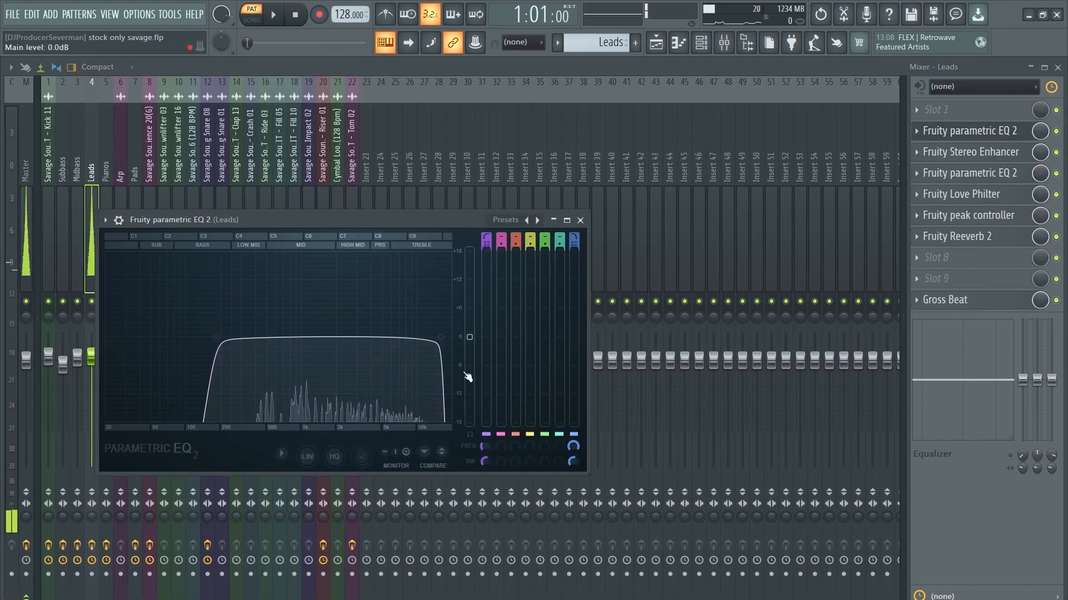
{"action": "left_click", "coordinate": [985, 136]}
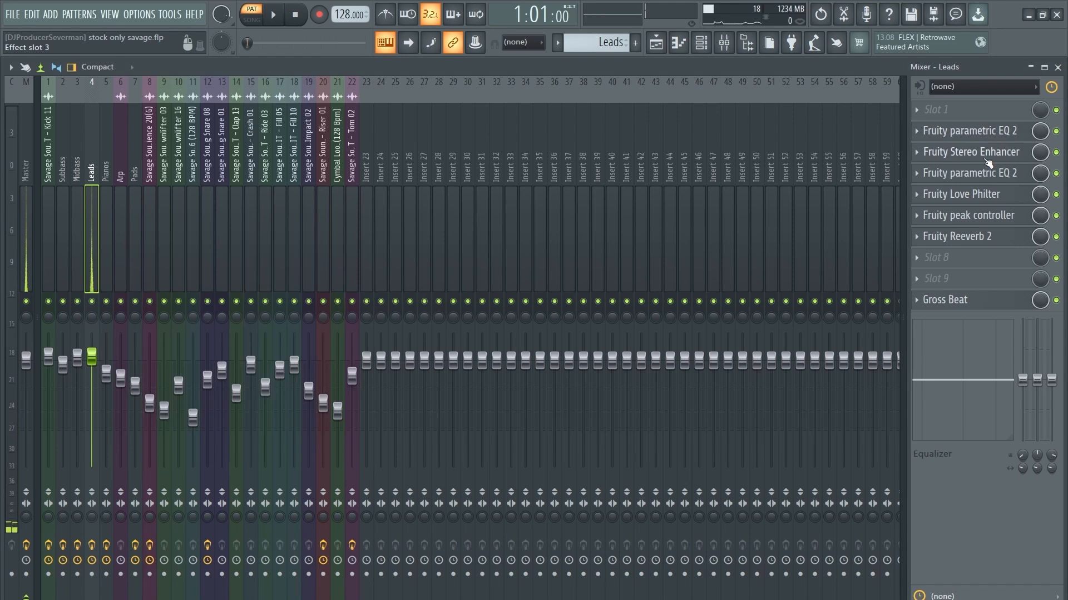
{"action": "left_click", "coordinate": [988, 161]}
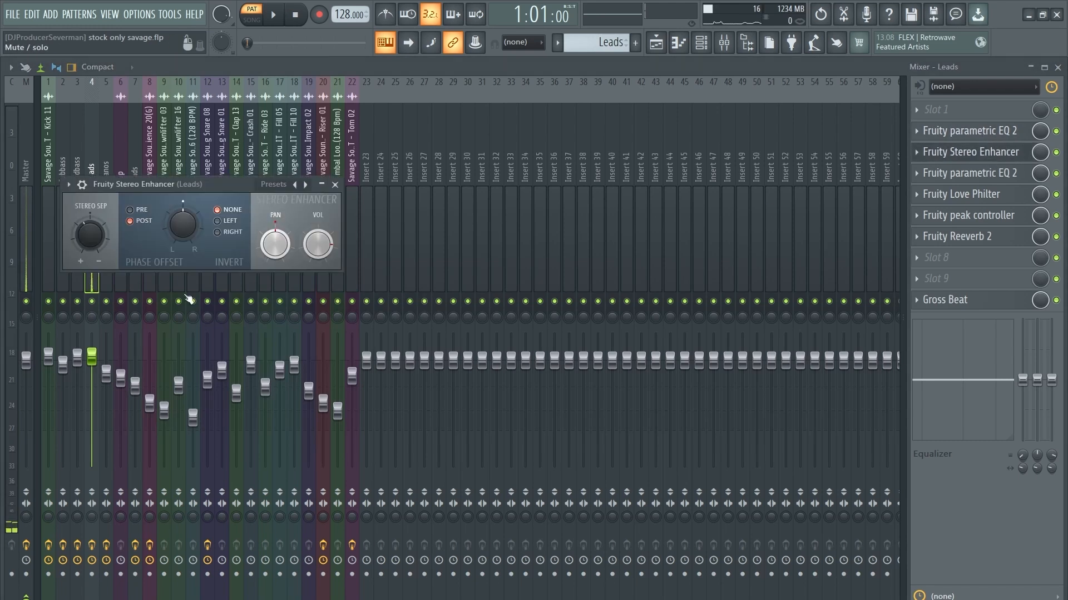
{"action": "left_click", "coordinate": [986, 154]}
{"action": "left_click", "coordinate": [979, 173]}
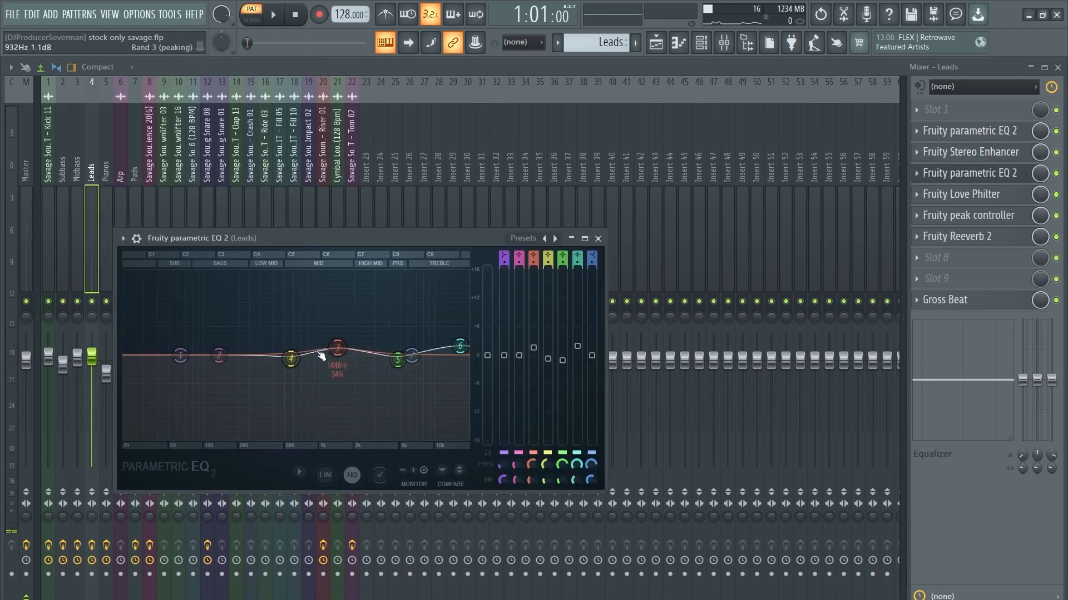
{"action": "left_click", "coordinate": [967, 194]}
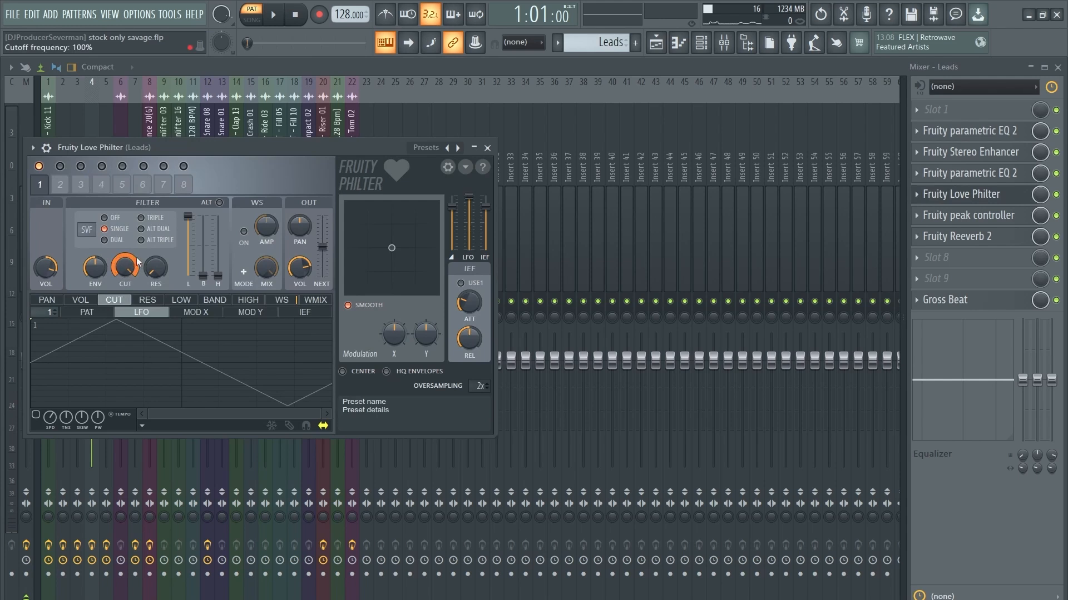
{"action": "left_click", "coordinate": [1012, 199]}
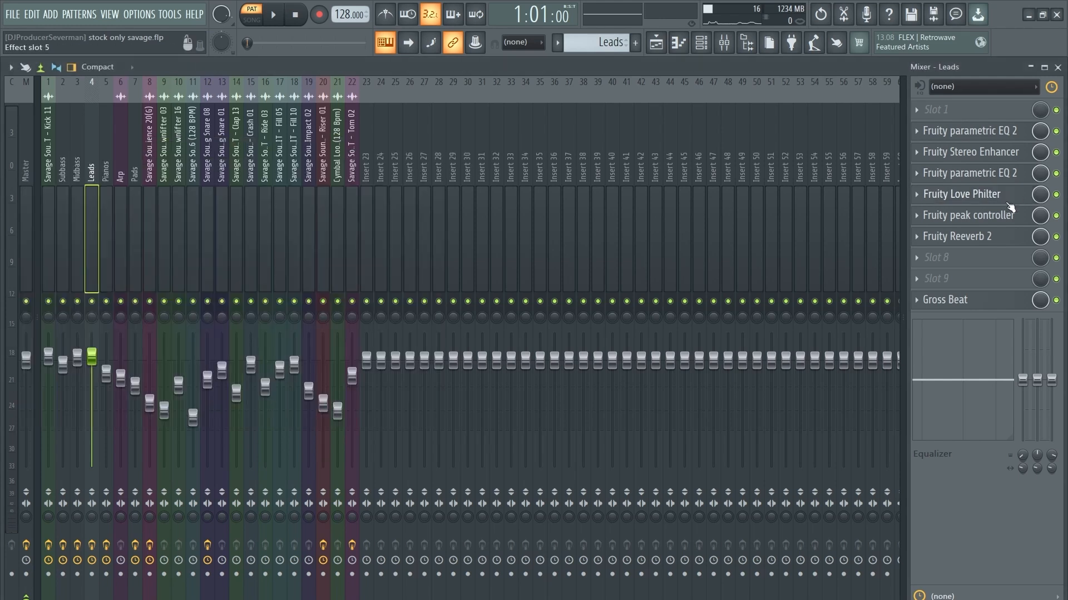
{"action": "left_click", "coordinate": [995, 215]}
{"action": "left_click", "coordinate": [980, 220]}
{"action": "left_click", "coordinate": [969, 239]}
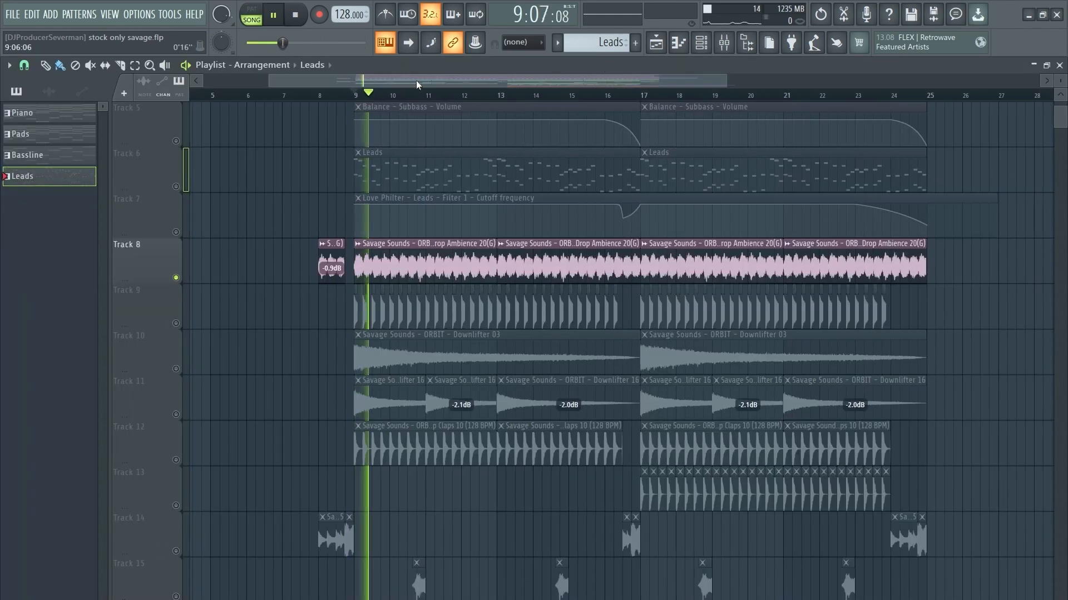
{"action": "key", "text": "space"}
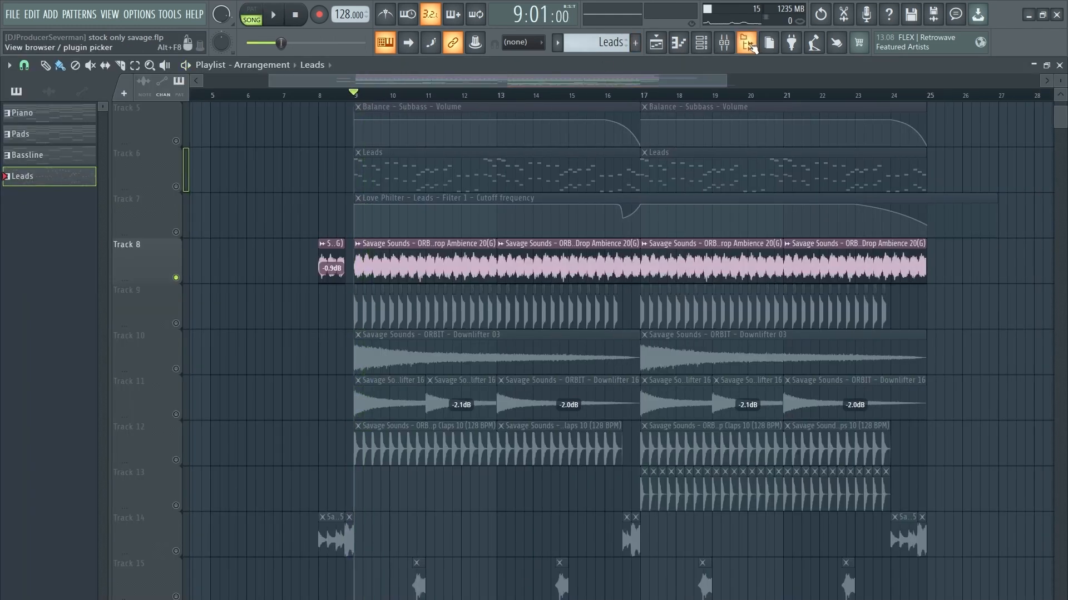
Step: Close the channel list and play the arrangement from bar 9
{"action": "left_click", "coordinate": [713, 50]}
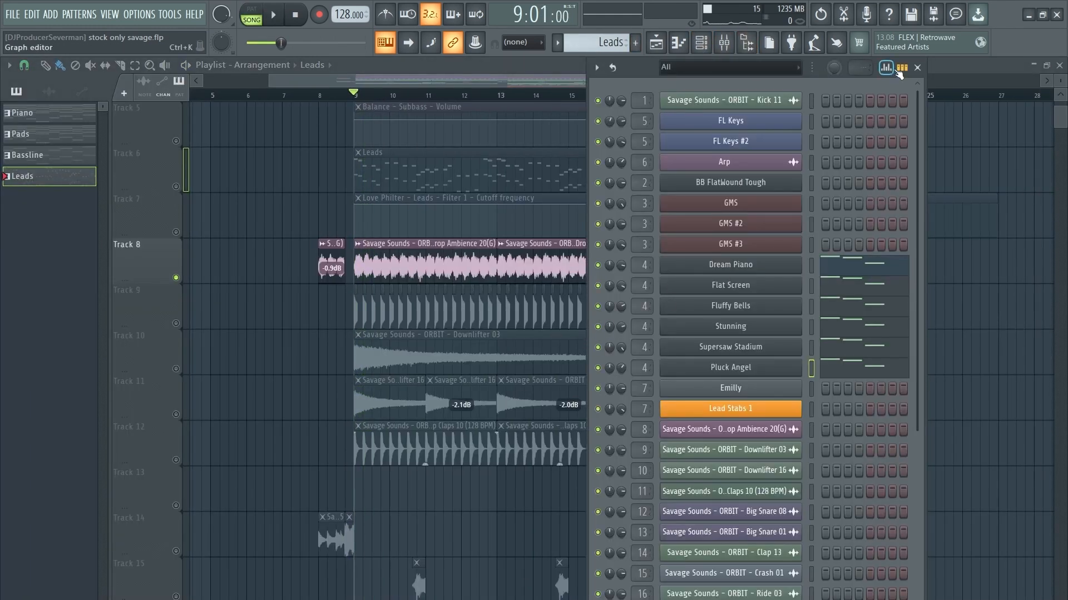
{"action": "left_click", "coordinate": [917, 67]}
{"action": "key", "text": "space"}
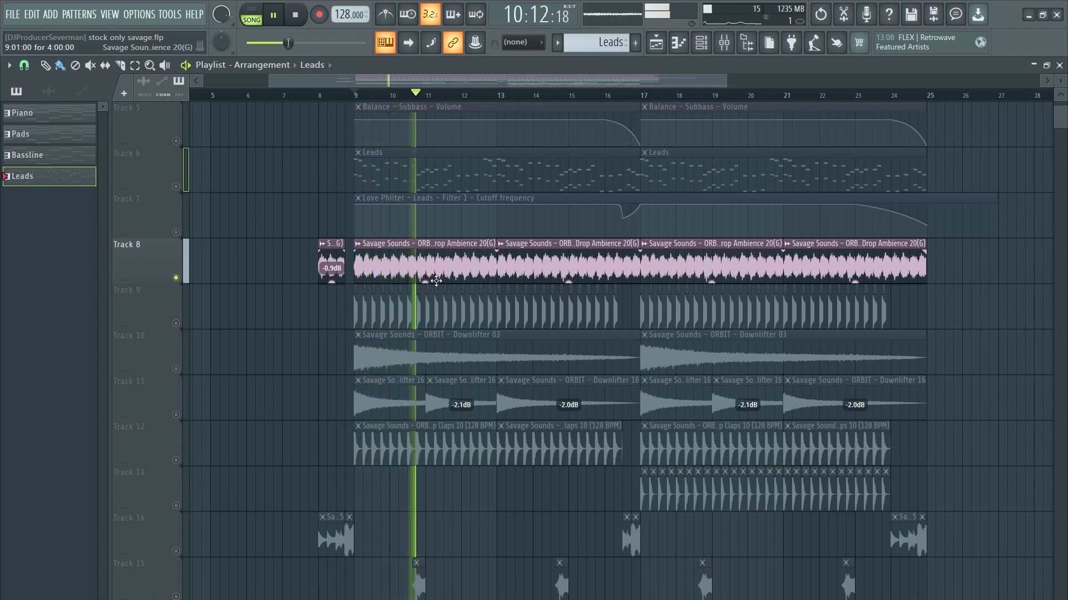
{"action": "key", "text": "space"}
{"action": "scroll", "coordinate": [433, 272], "scroll_direction": "down", "scroll_amount": 2}
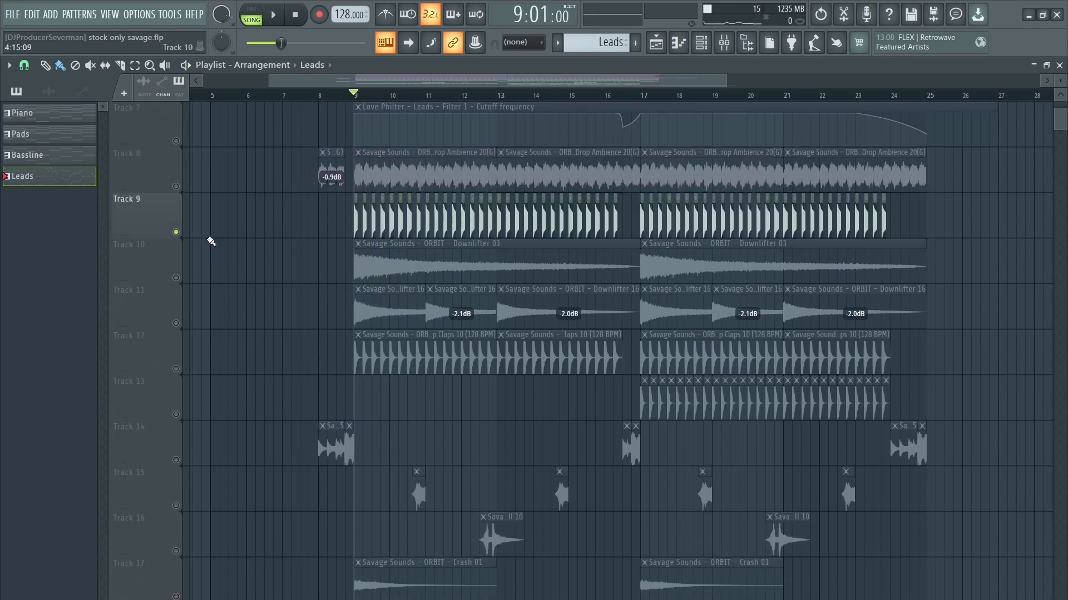
{"action": "scroll", "coordinate": [388, 104], "scroll_direction": "up", "scroll_amount": 8}
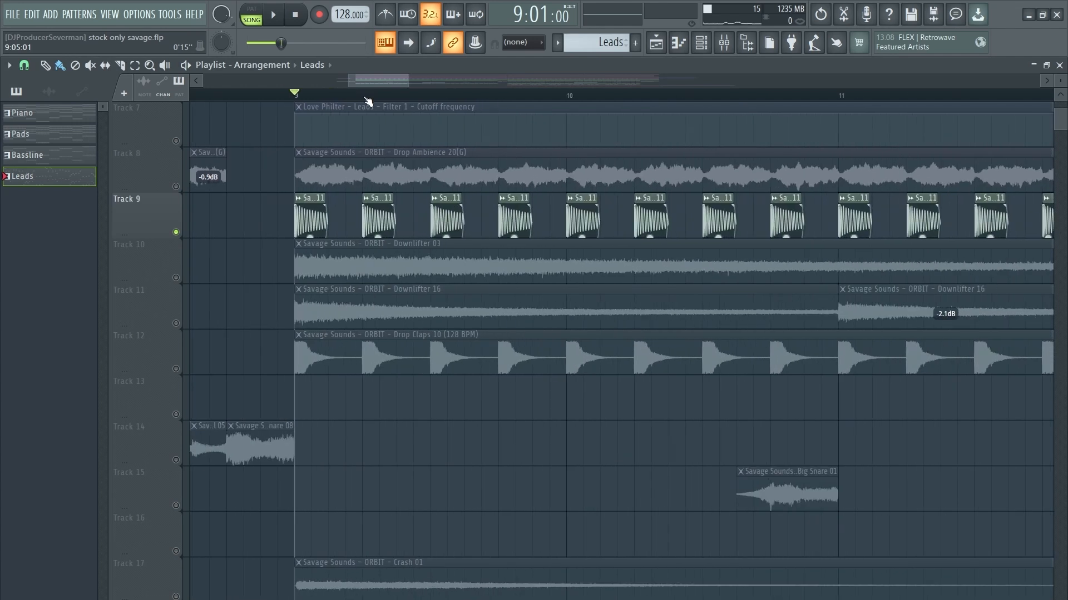
{"action": "key", "text": "space"}
{"action": "scroll", "coordinate": [382, 116], "scroll_direction": "down", "scroll_amount": 5}
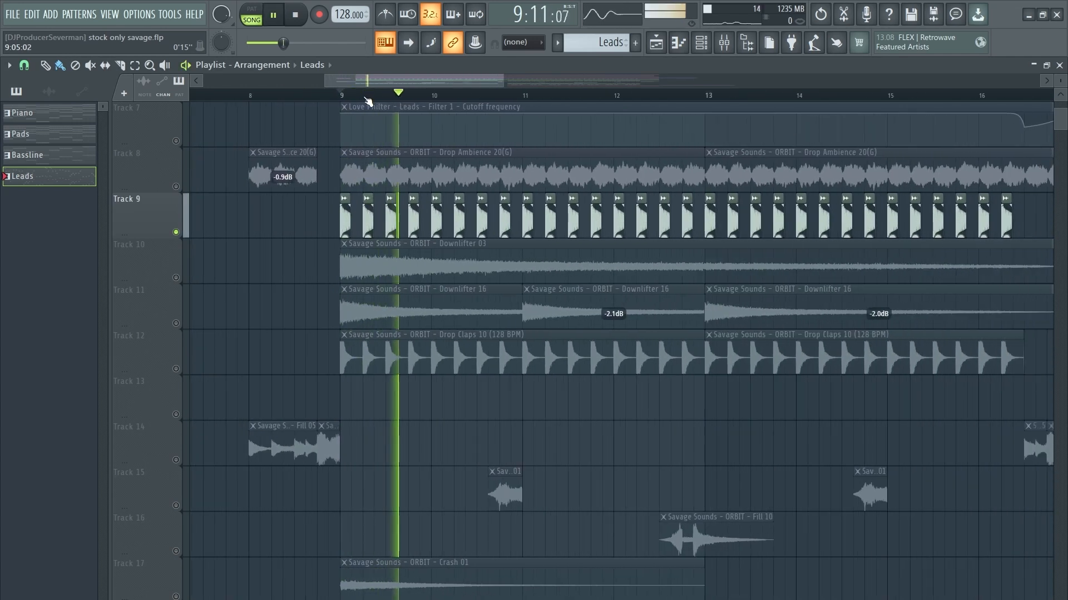
{"action": "key", "text": "space"}
Step: Select Tracks 10 and 11 together and listen to them
{"action": "left_click_drag", "start_coordinate": [185, 280], "coordinate": [179, 322]}
{"action": "key", "text": "space"}
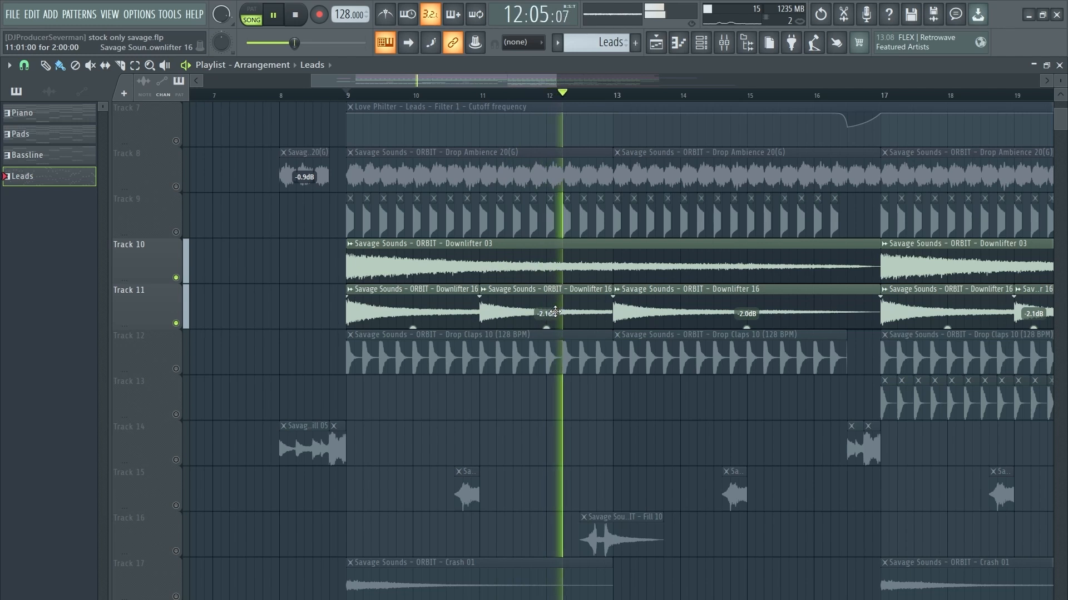
{"action": "key", "text": "space"}
Step: Solo Track 12, then unmute Track 13 alongside it during playback
{"action": "scroll", "coordinate": [196, 318], "scroll_direction": "down", "scroll_amount": 2}
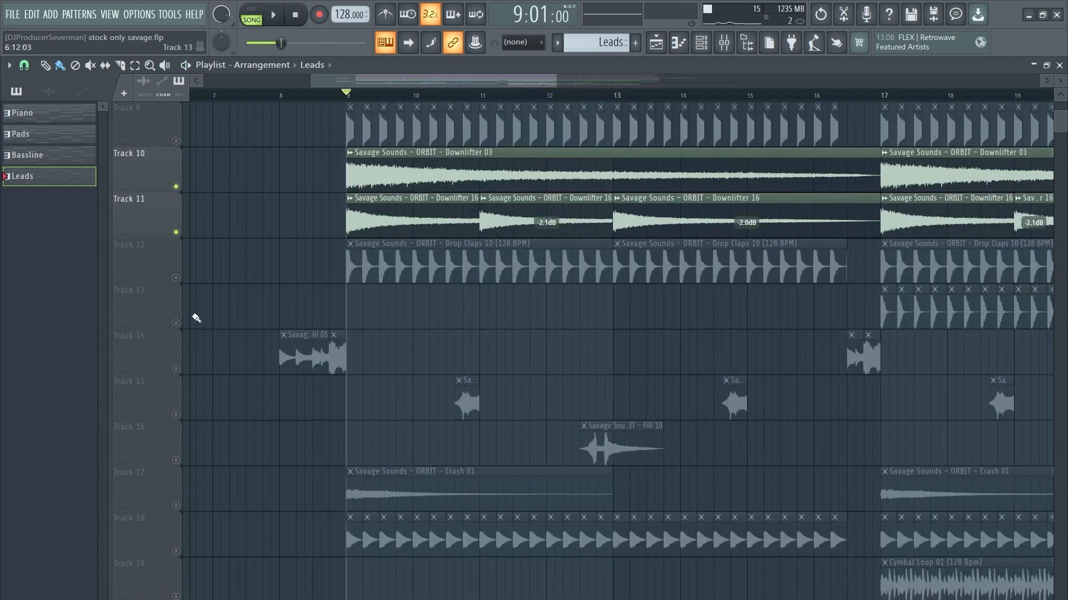
{"action": "right_click", "coordinate": [177, 278]}
{"action": "key", "text": "space"}
{"action": "scroll", "coordinate": [519, 100], "scroll_direction": "down", "scroll_amount": 2}
{"action": "left_click_drag", "start_coordinate": [530, 80], "coordinate": [574, 81]}
{"action": "left_click", "coordinate": [176, 233]}
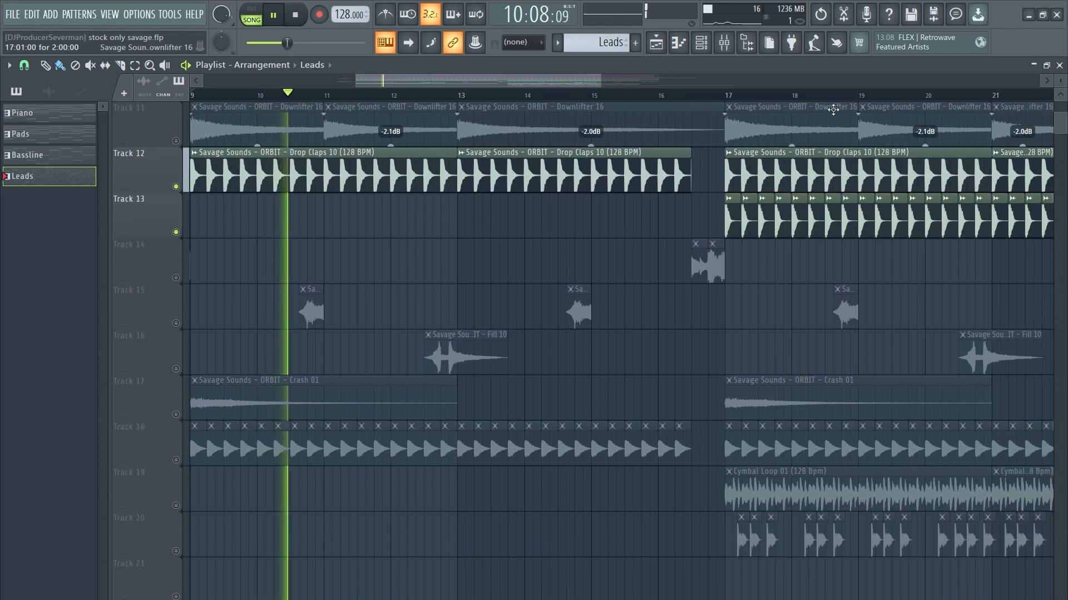
{"action": "key", "text": "space"}
Step: Move the playhead to bar 17, play from there, then stop
{"action": "left_click", "coordinate": [730, 97]}
{"action": "scroll", "coordinate": [732, 99], "scroll_direction": "down", "scroll_amount": 3}
{"action": "key", "text": "space"}
{"action": "scroll", "coordinate": [765, 253], "scroll_direction": "up", "scroll_amount": 3}
{"action": "scroll", "coordinate": [751, 258], "scroll_direction": "down", "scroll_amount": 3}
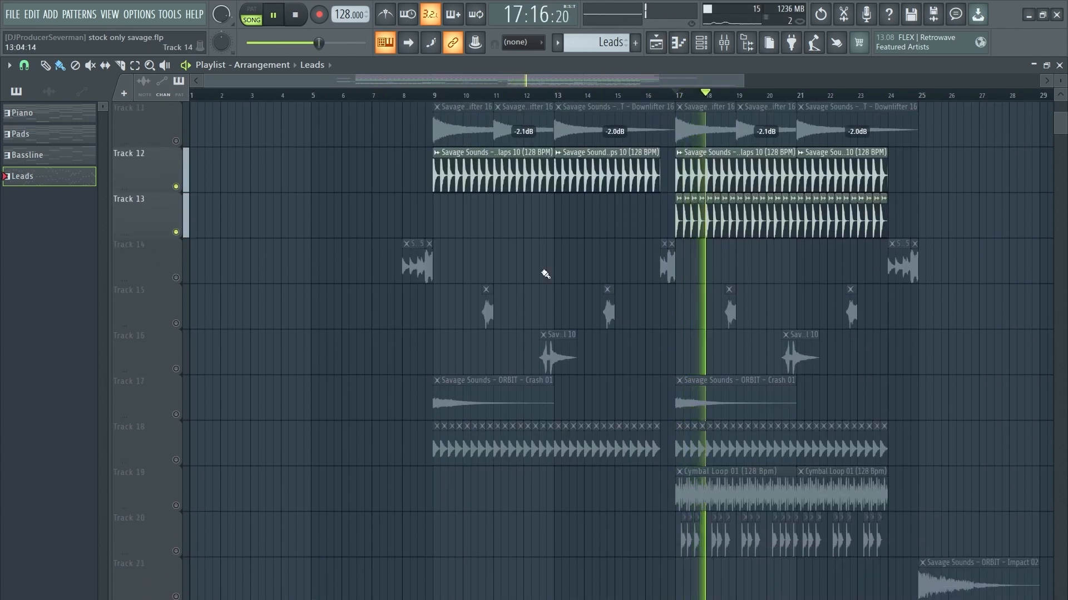
{"action": "scroll", "coordinate": [543, 274], "scroll_direction": "up", "scroll_amount": 2}
{"action": "key", "text": "space"}
Step: Solo Track 14, unmute Track 16, and skip playback ahead to just before bar 17
{"action": "right_click", "coordinate": [177, 369]}
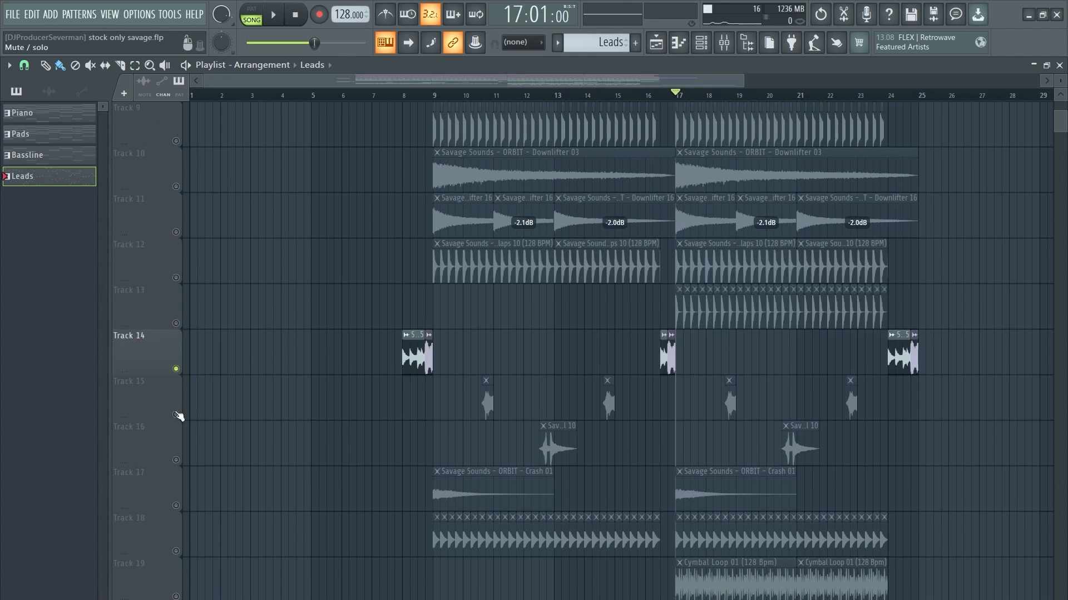
{"action": "left_click", "coordinate": [176, 460]}
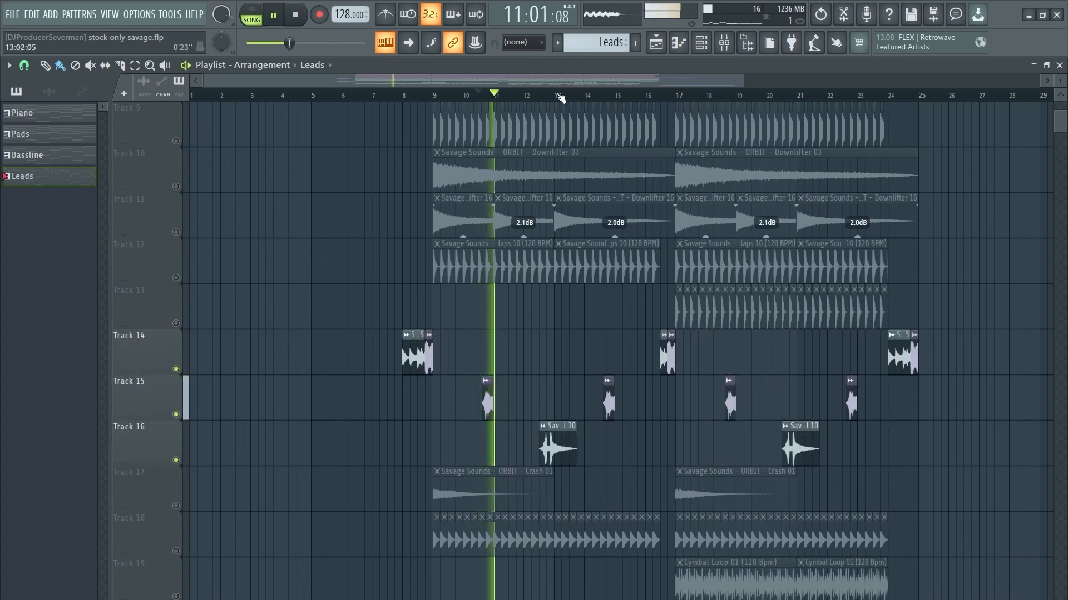
{"action": "scroll", "coordinate": [560, 98], "scroll_direction": "up", "scroll_amount": 2}
{"action": "left_click", "coordinate": [534, 95]}
{"action": "left_click", "coordinate": [633, 98]}
{"action": "left_click", "coordinate": [715, 96]}
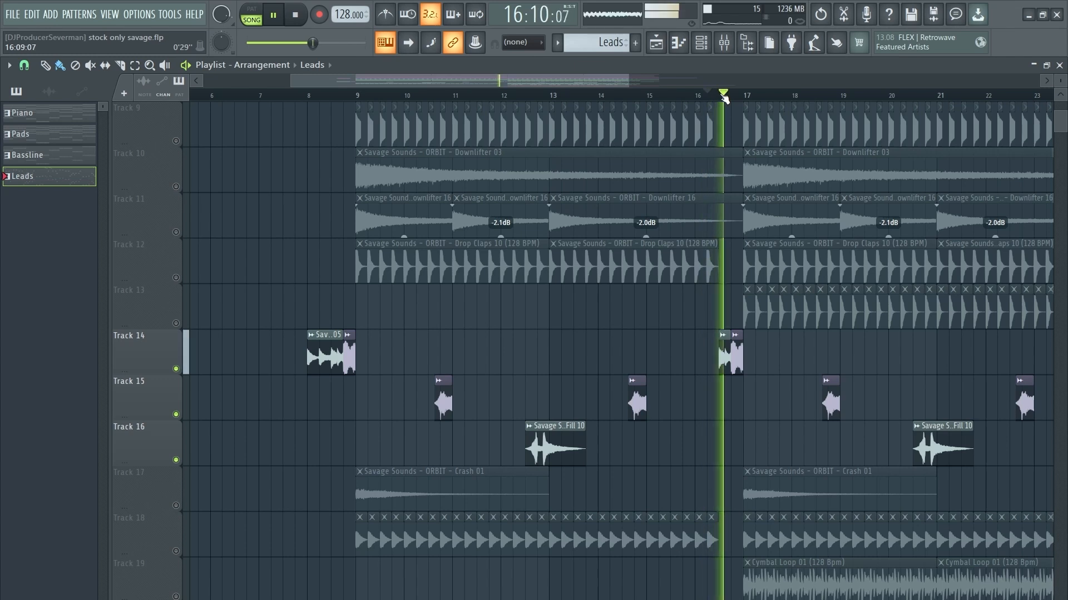
{"action": "scroll", "coordinate": [721, 99], "scroll_direction": "down", "scroll_amount": 2}
{"action": "scroll", "coordinate": [731, 261], "scroll_direction": "down", "scroll_amount": 3}
{"action": "key", "text": "space"}
{"action": "scroll", "coordinate": [192, 350], "scroll_direction": "down", "scroll_amount": 1}
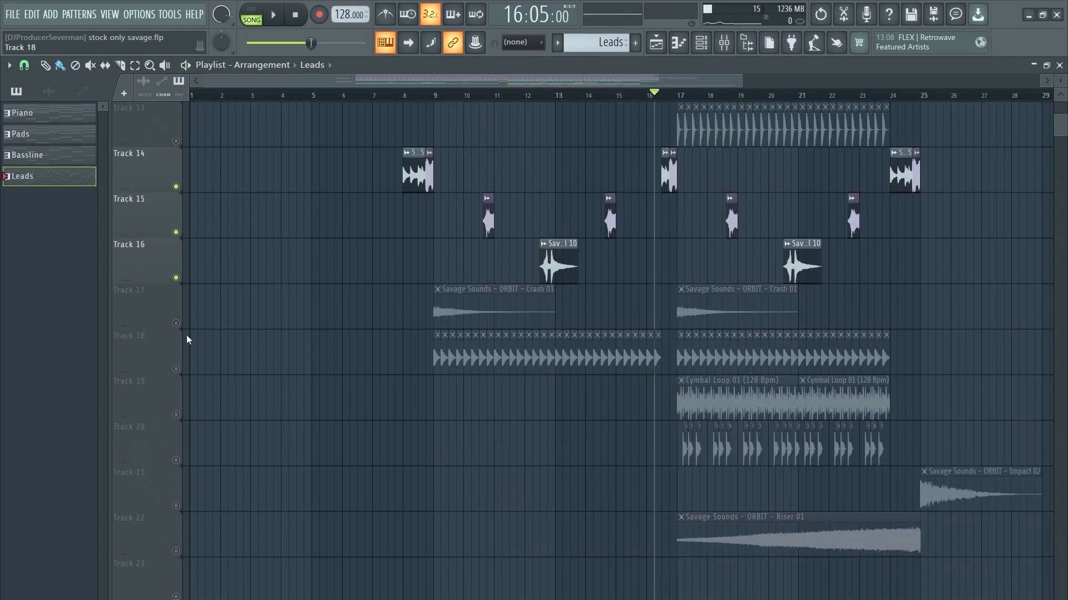
Step: Solo Track 17's Crash clips, then Track 18, playing each from bar 9
{"action": "right_click", "coordinate": [176, 323]}
{"action": "left_click", "coordinate": [436, 96]}
{"action": "key", "text": "space"}
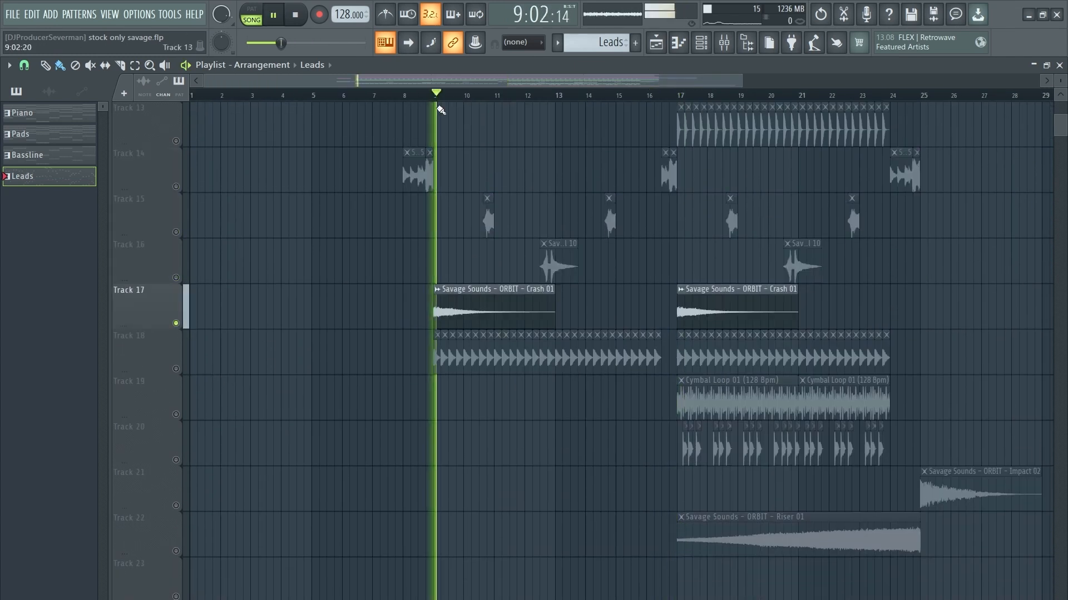
{"action": "scroll", "coordinate": [414, 267], "scroll_direction": "down", "scroll_amount": 2}
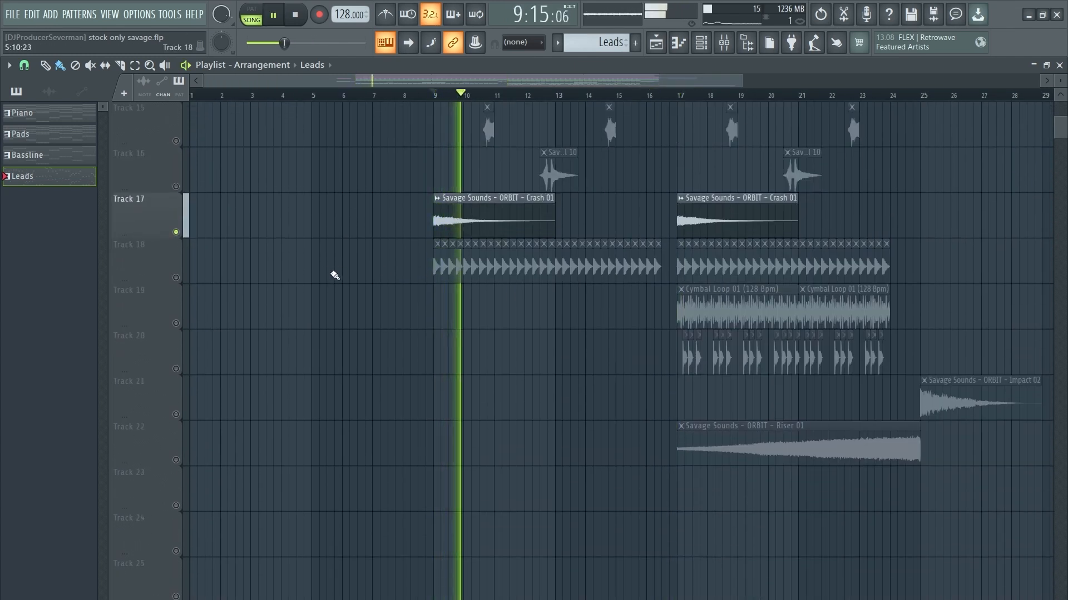
{"action": "right_click", "coordinate": [176, 279]}
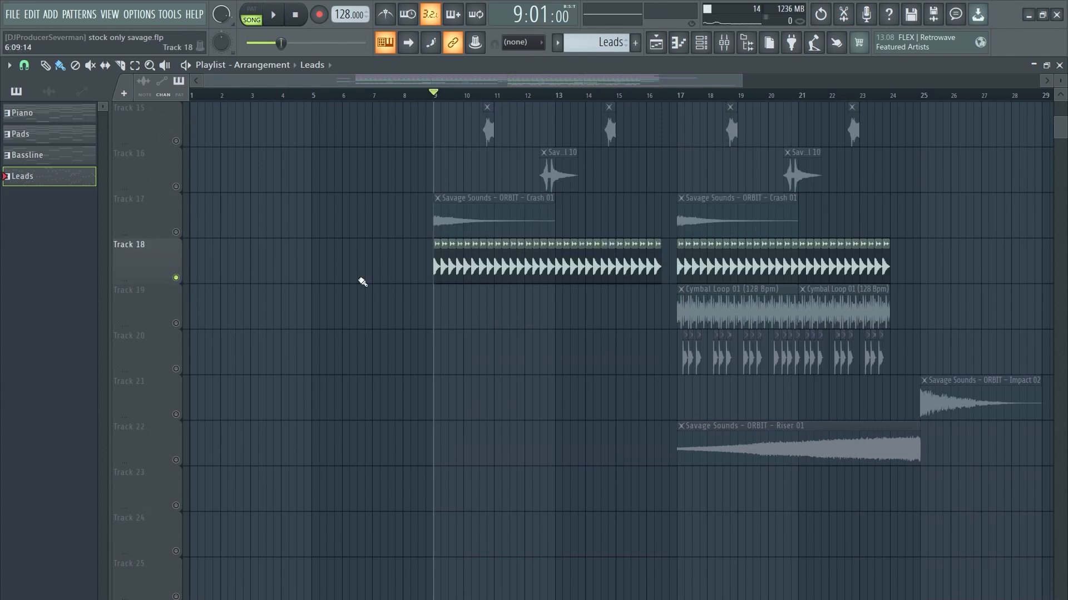
{"action": "key", "text": "space"}
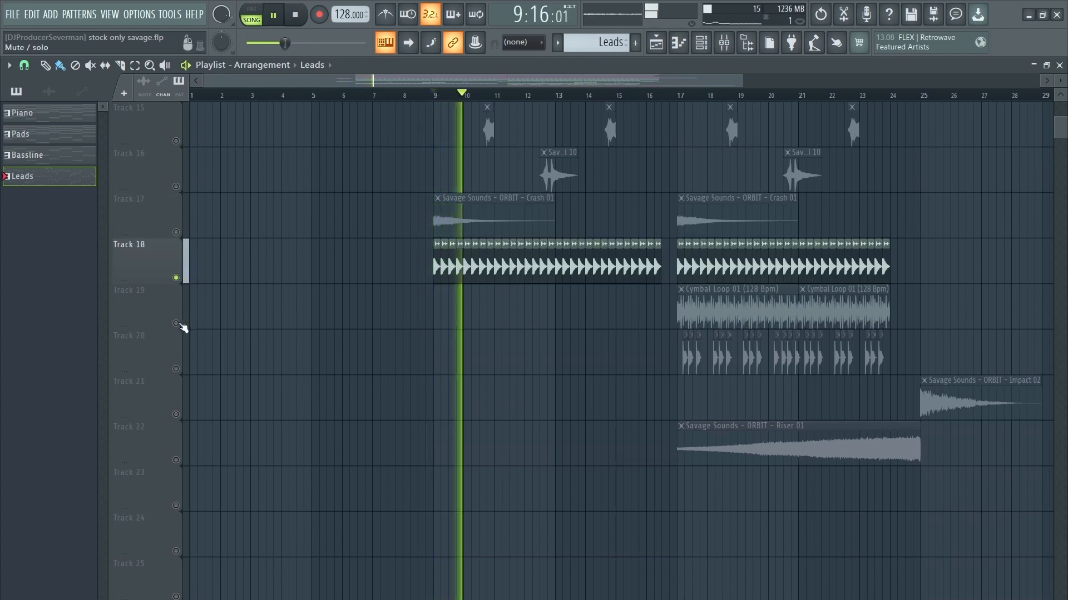
{"action": "key", "text": "space"}
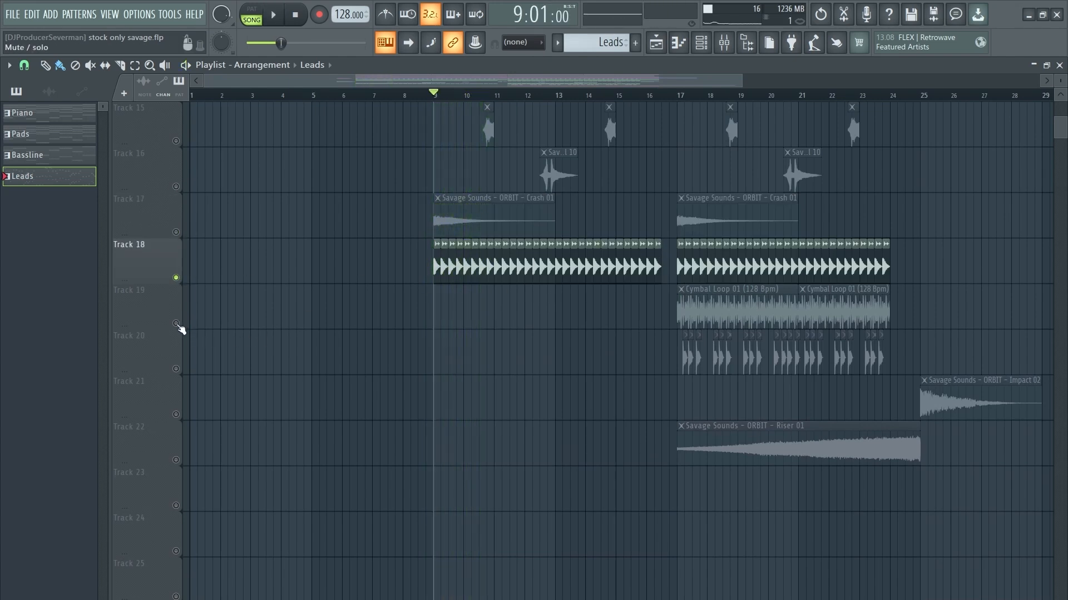
Step: Solo Track 19's Cymbal Loop clips, then Track 20, playing each from bar 17
{"action": "right_click", "coordinate": [177, 324]}
{"action": "left_click", "coordinate": [673, 105]}
{"action": "key", "text": "space"}
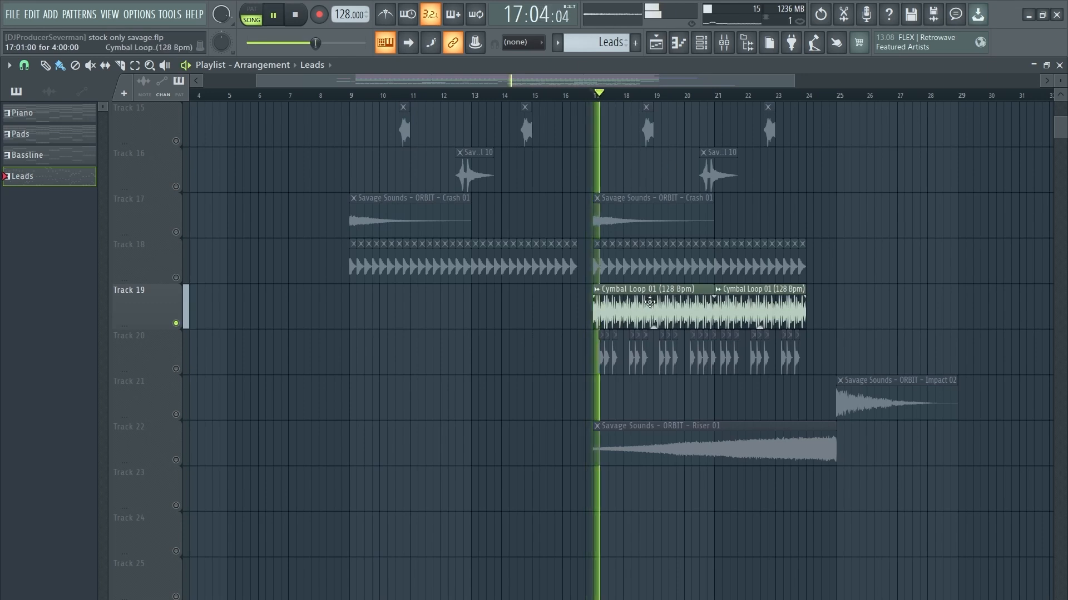
{"action": "right_click", "coordinate": [177, 369]}
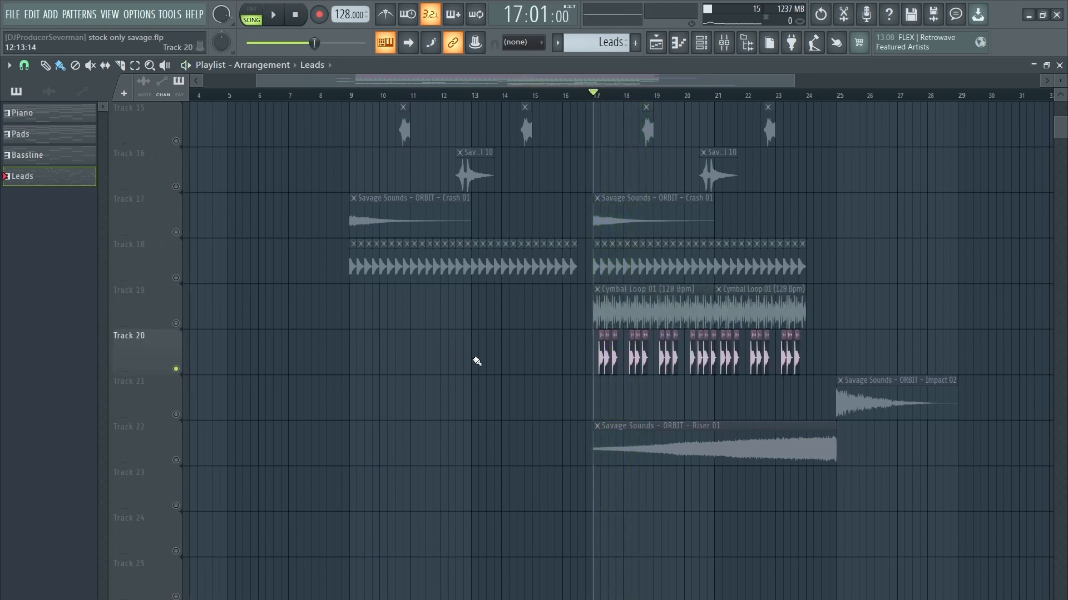
{"action": "scroll", "coordinate": [618, 375], "scroll_direction": "down", "scroll_amount": 1}
{"action": "key", "text": "space"}
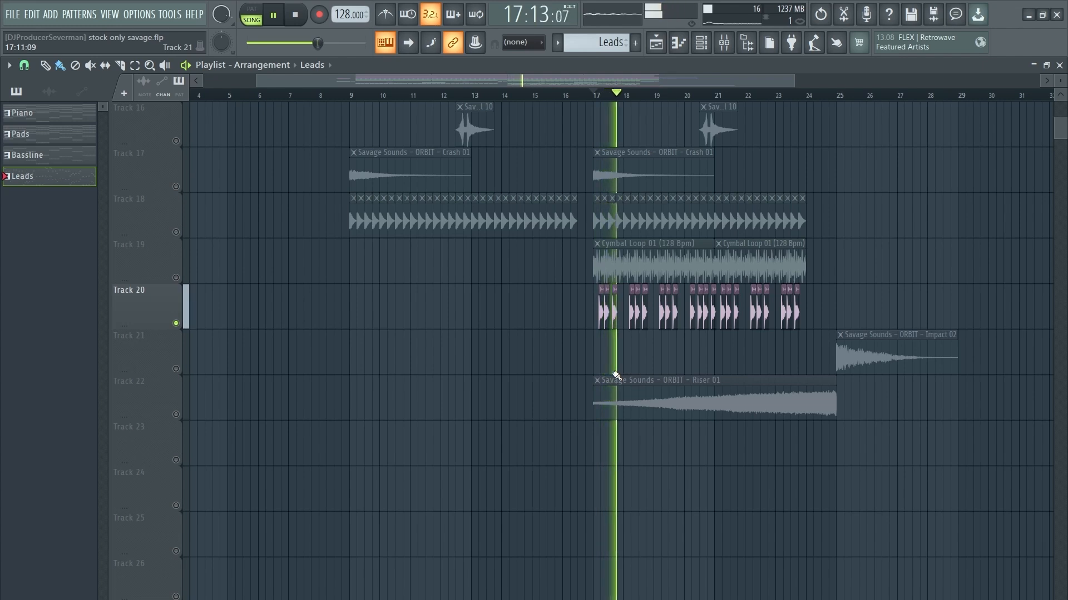
Step: Solo Track 22's Riser at bar 21 and add Track 21's Impact 02 alongside it
{"action": "right_click", "coordinate": [177, 415]}
{"action": "left_click_drag", "start_coordinate": [696, 78], "coordinate": [735, 83]}
{"action": "left_click", "coordinate": [656, 96]}
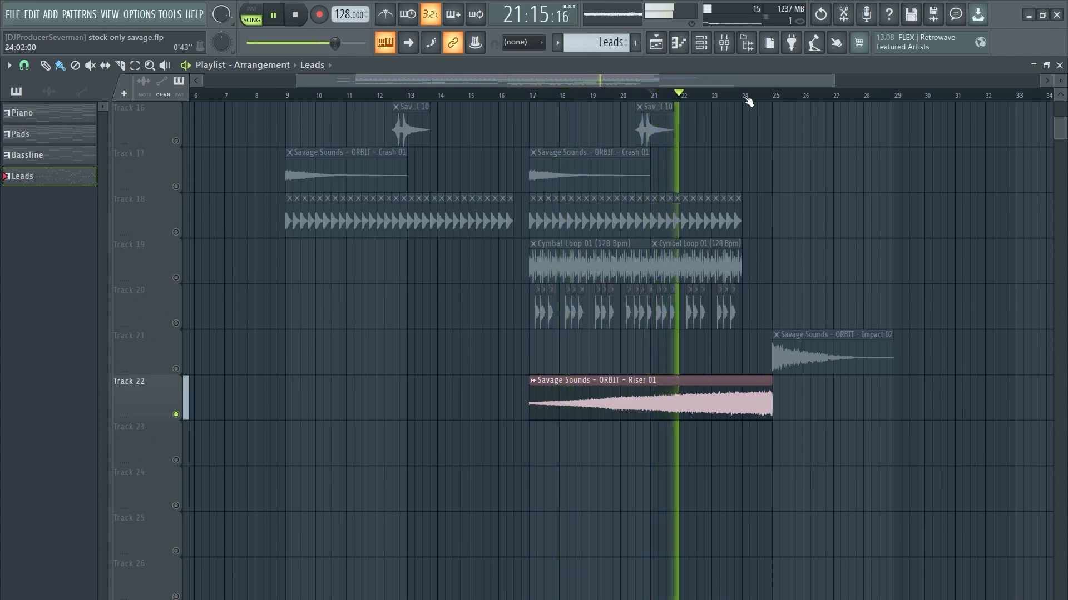
{"action": "left_click", "coordinate": [176, 369]}
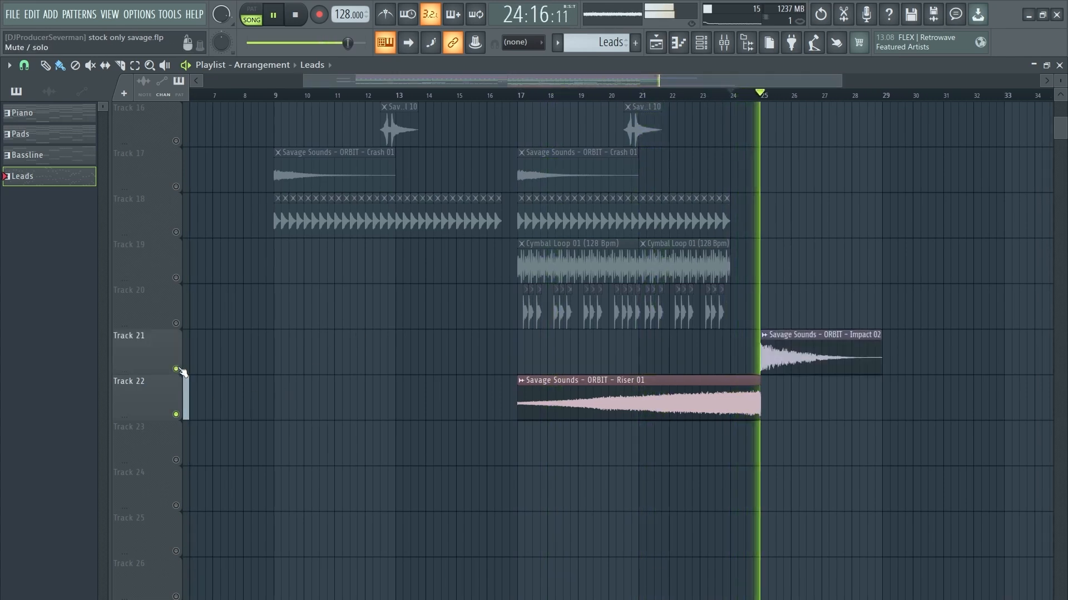
Step: Unmute Track 8 so its ambience clips play again
{"action": "scroll", "coordinate": [543, 352], "scroll_direction": "up", "scroll_amount": 5}
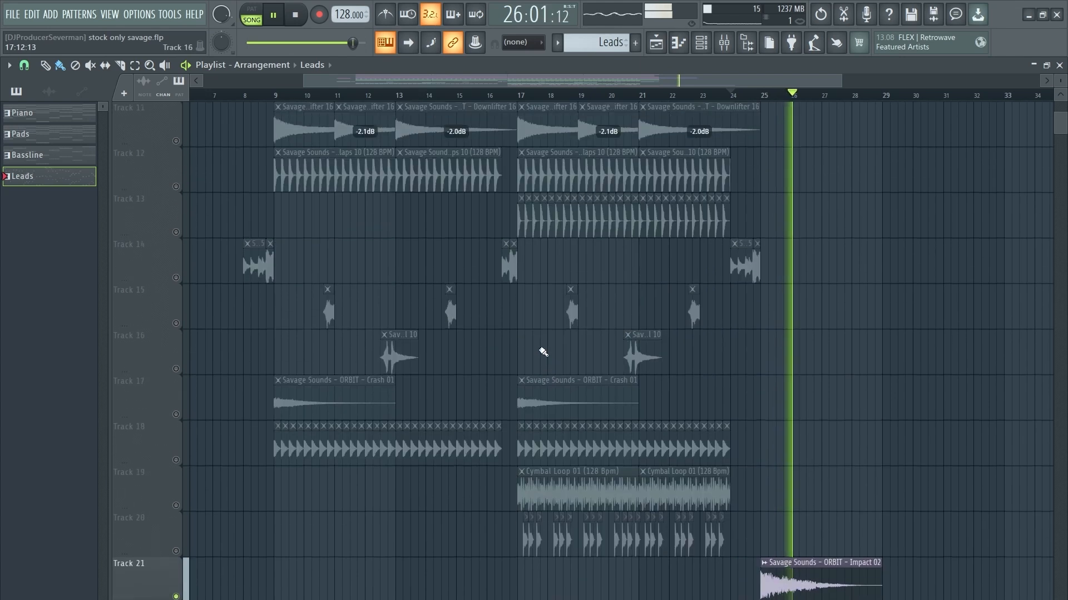
{"action": "scroll", "coordinate": [543, 352], "scroll_direction": "up", "scroll_amount": 3}
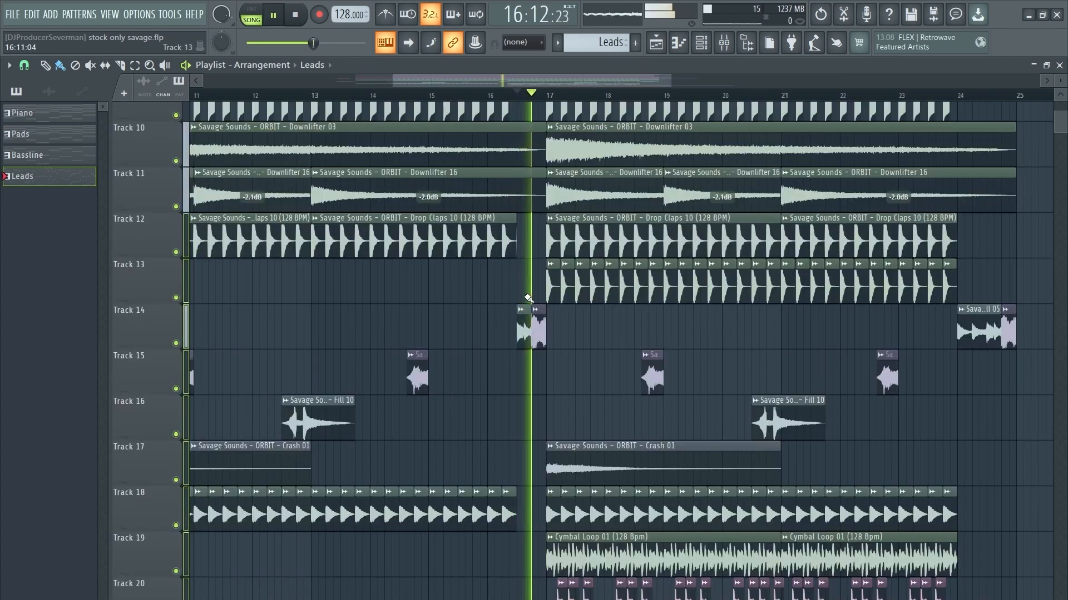
{"action": "scroll", "coordinate": [566, 92], "scroll_direction": "down", "scroll_amount": 3}
{"action": "left_click_drag", "start_coordinate": [575, 85], "coordinate": [625, 84]}
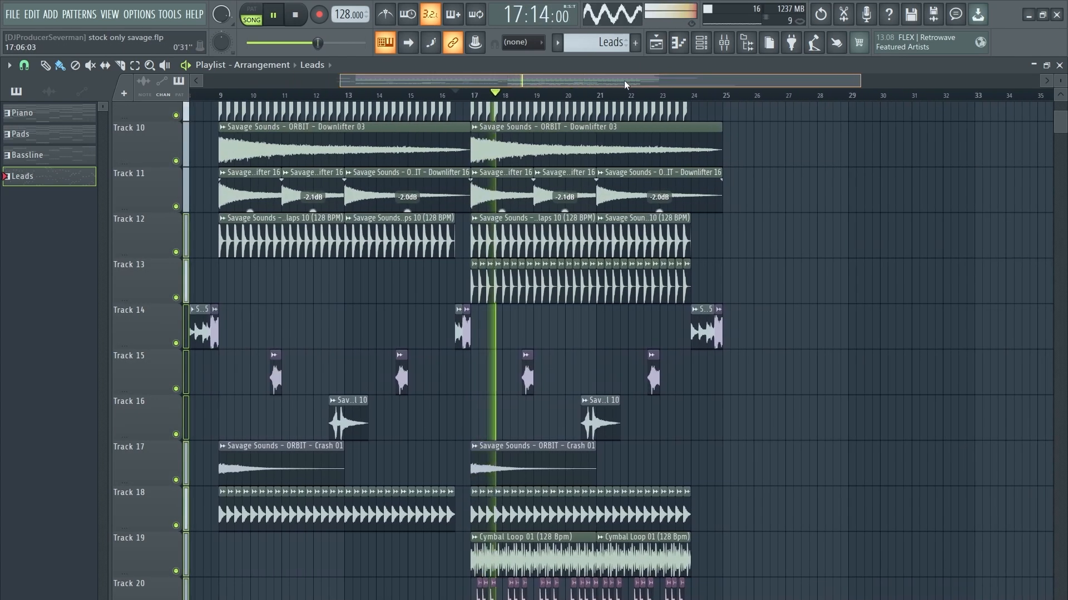
{"action": "scroll", "coordinate": [666, 234], "scroll_direction": "up", "scroll_amount": 3}
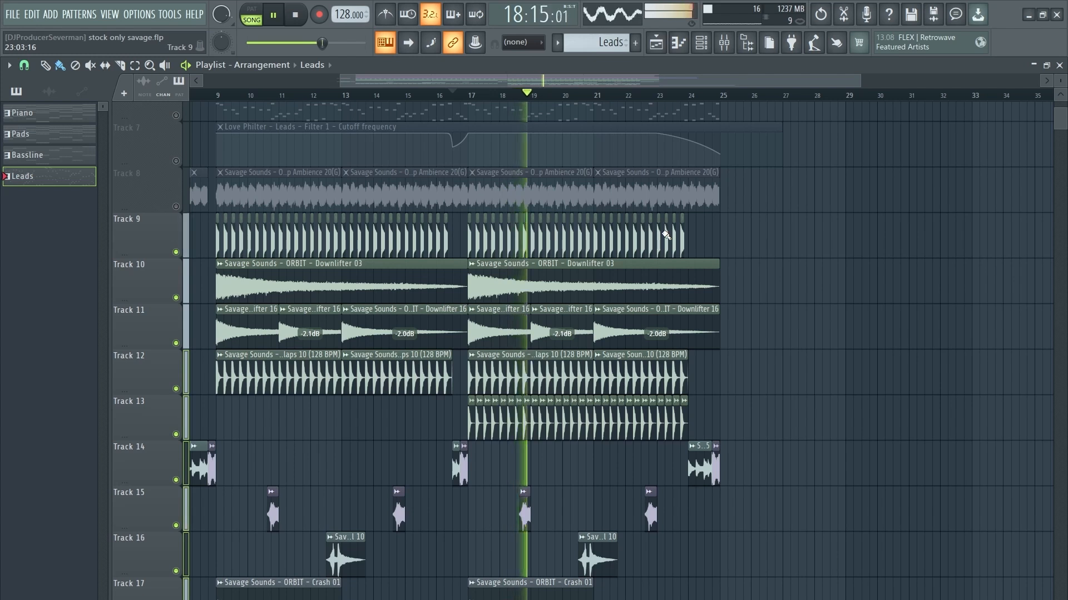
{"action": "left_click", "coordinate": [175, 206]}
Step: Unmute Track 1's Arp clips and scroll through the full arrangement
{"action": "scroll", "coordinate": [391, 228], "scroll_direction": "up", "scroll_amount": 5}
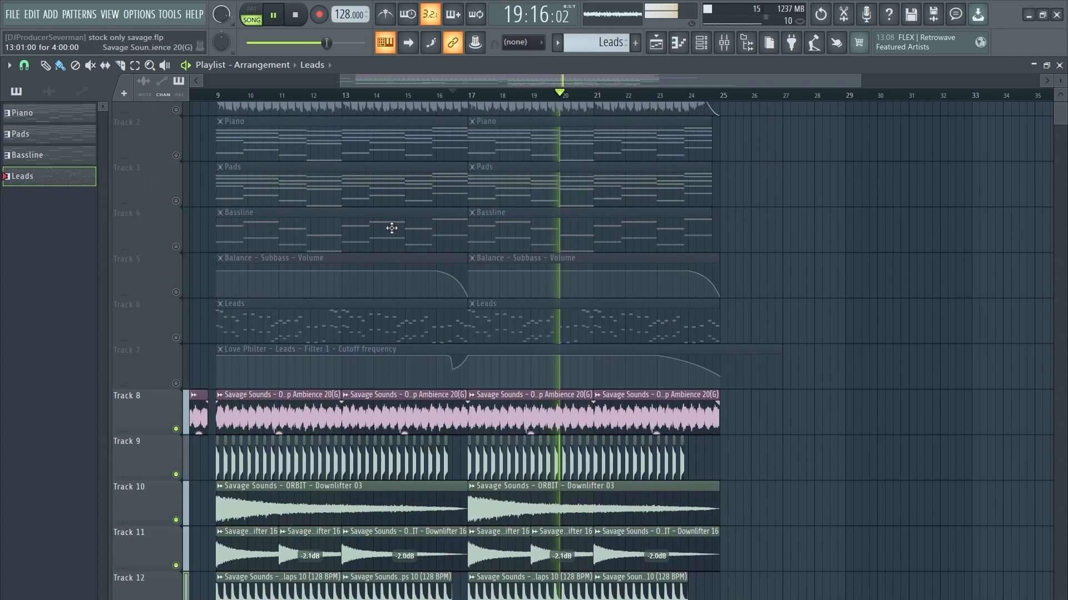
{"action": "scroll", "coordinate": [391, 228], "scroll_direction": "up", "scroll_amount": 1}
{"action": "left_click", "coordinate": [175, 141]}
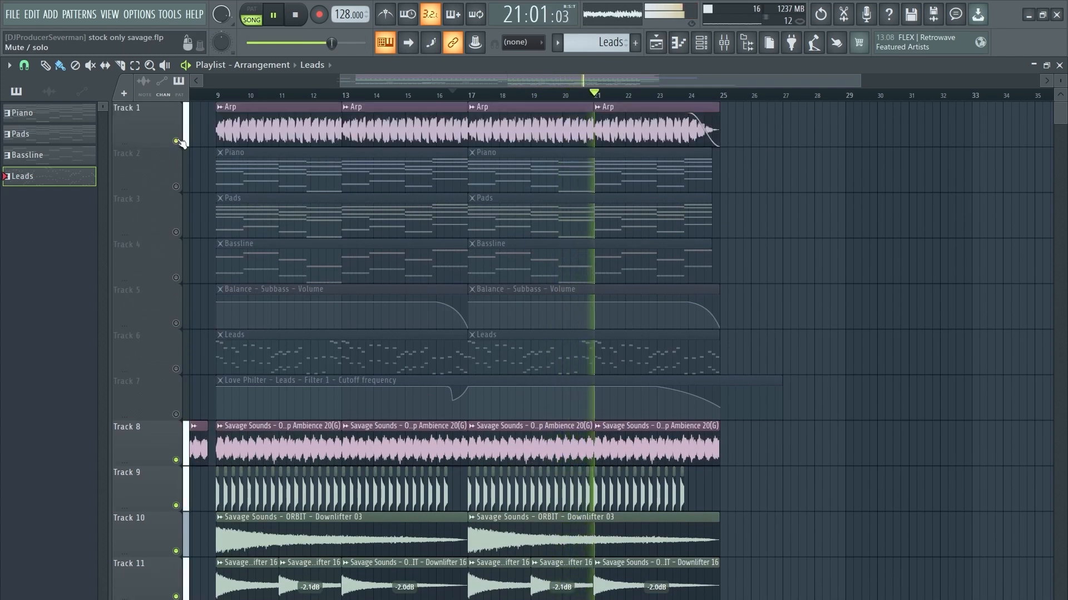
{"action": "scroll", "coordinate": [641, 328], "scroll_direction": "down", "scroll_amount": 11}
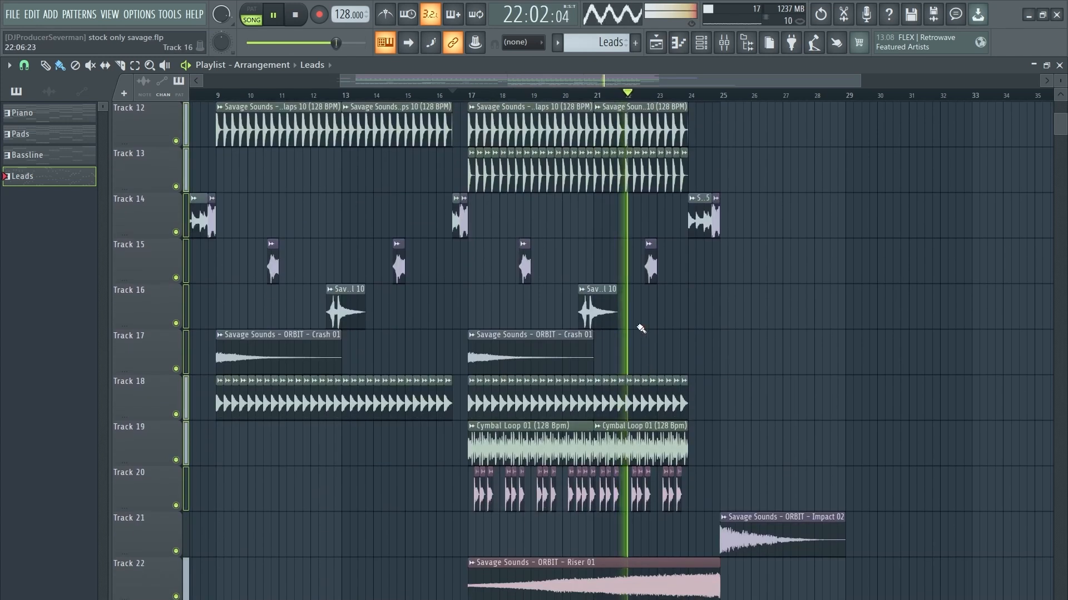
{"action": "scroll", "coordinate": [739, 275], "scroll_direction": "down", "scroll_amount": 2}
{"action": "scroll", "coordinate": [751, 294], "scroll_direction": "up", "scroll_amount": 2}
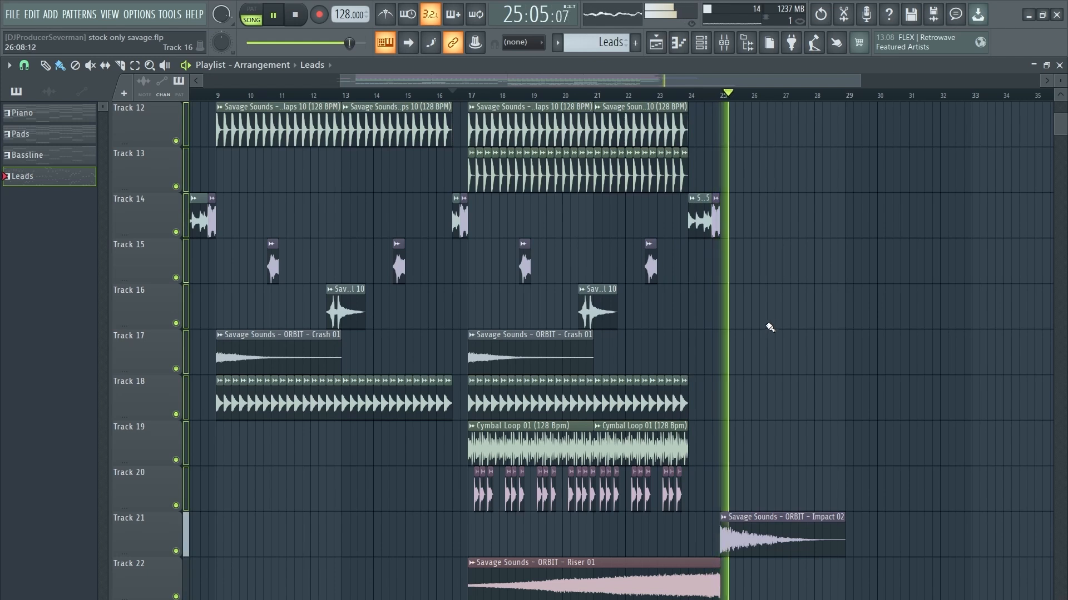
{"action": "scroll", "coordinate": [736, 95], "scroll_direction": "down", "scroll_amount": 3}
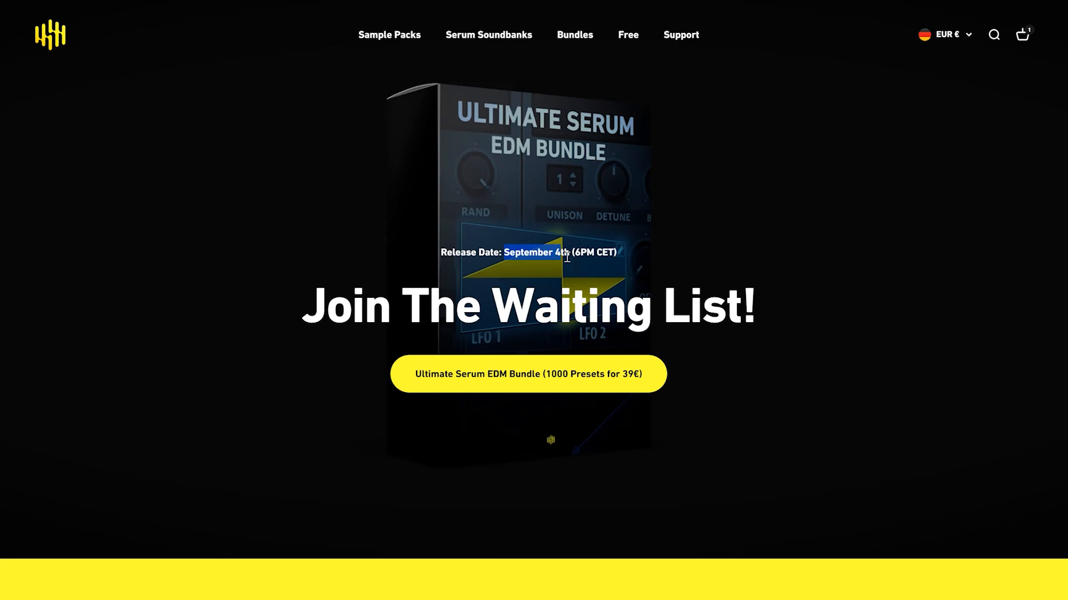
Step: Highlight the Release Date and waiting-list heading, then open the Ultimate Serum EDM Bundle page
{"action": "left_click", "coordinate": [662, 252]}
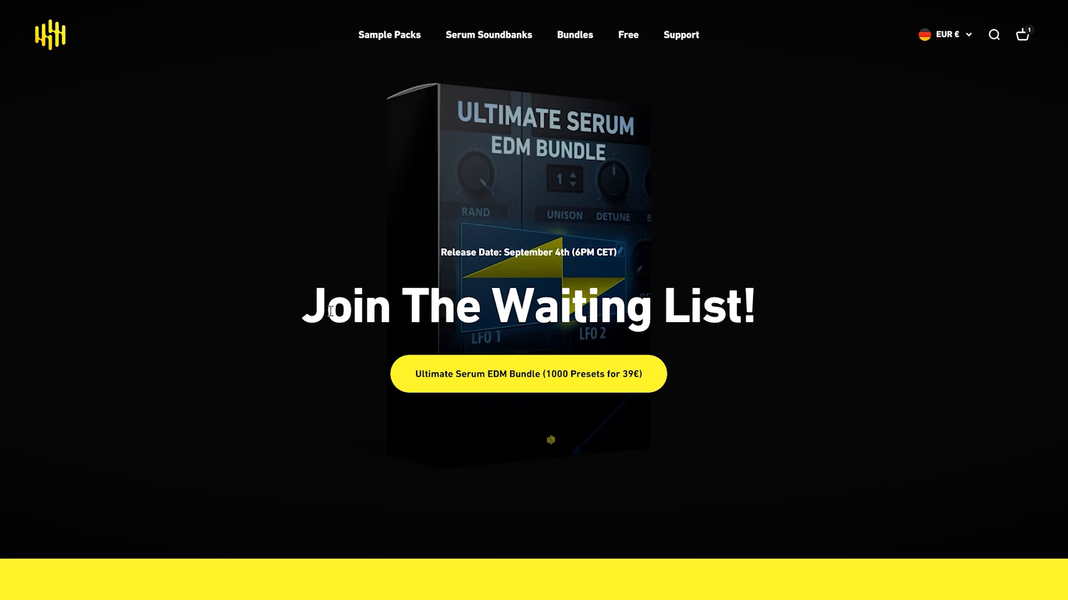
{"action": "left_click_drag", "start_coordinate": [313, 308], "coordinate": [815, 306]}
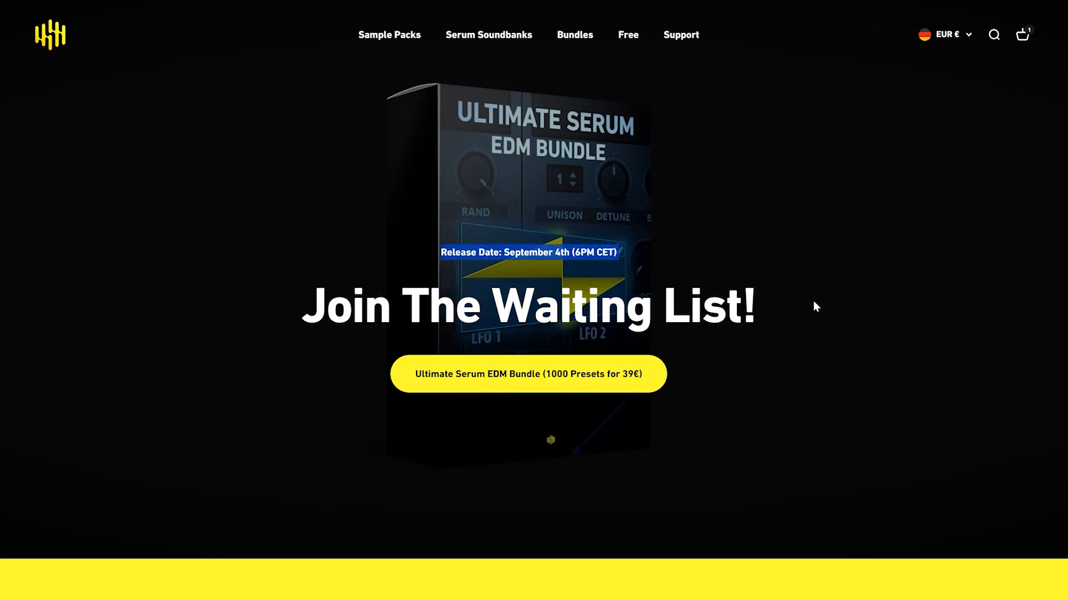
{"action": "triple_click", "coordinate": [756, 315]}
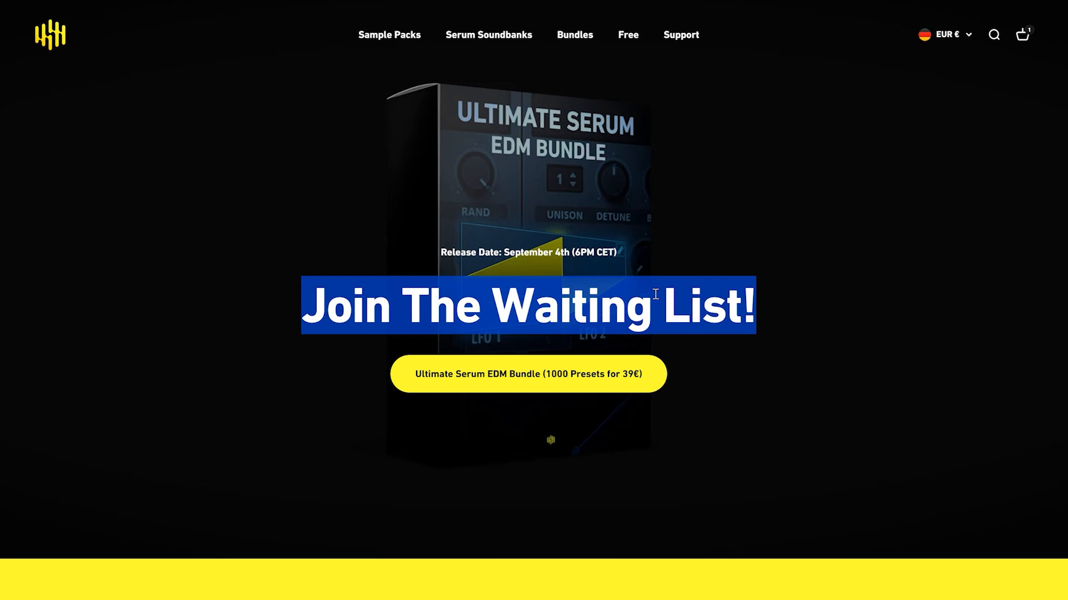
{"action": "left_click", "coordinate": [577, 376]}
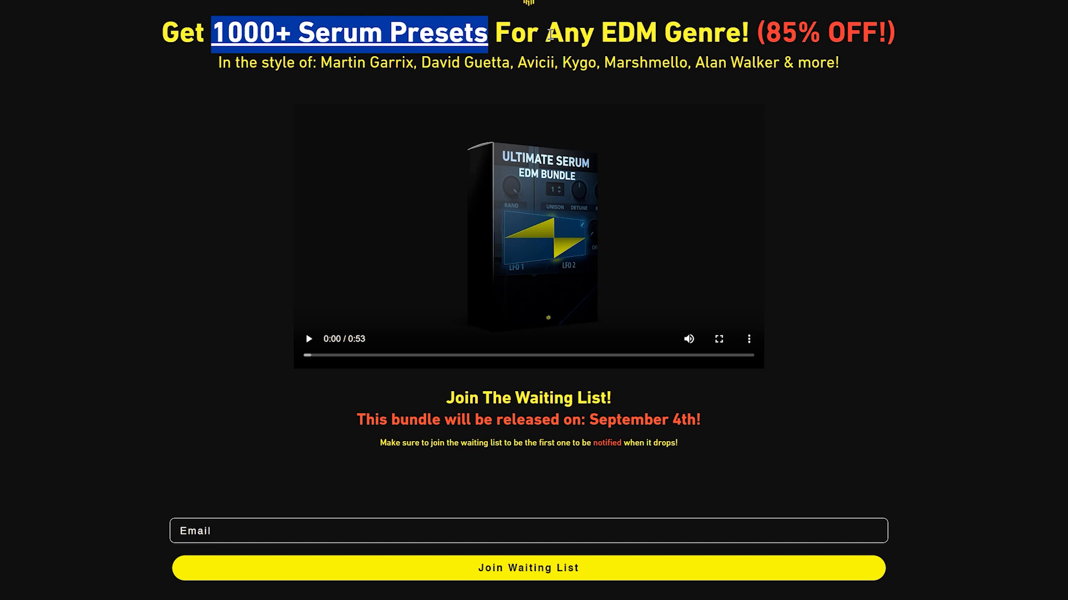
{"action": "left_click_drag", "start_coordinate": [549, 34], "coordinate": [638, 32]}
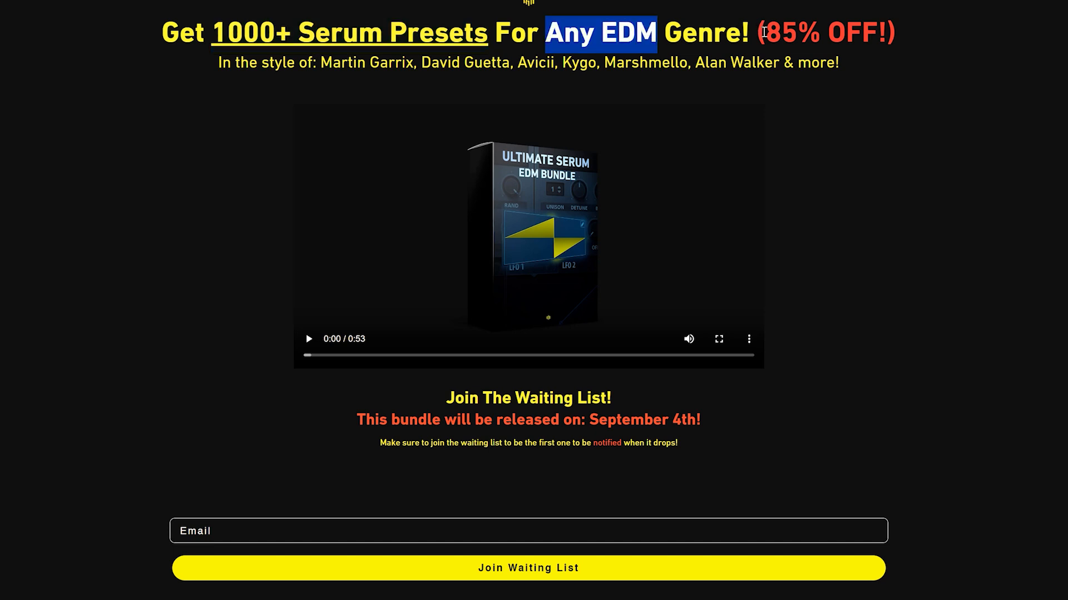